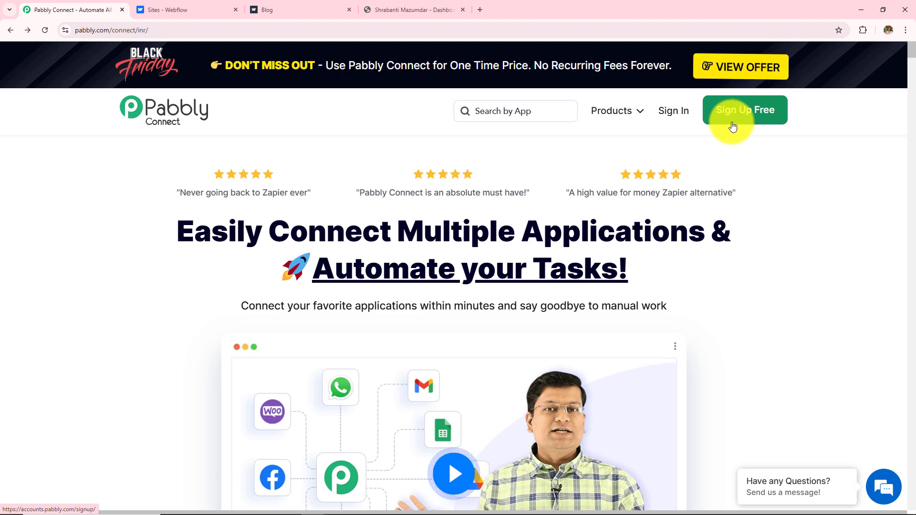
Step: Sign in to Pabbly and open the Pabbly Connect dashboard, reviewing the All Workflow section
{"action": "left_click", "coordinate": [681, 117]}
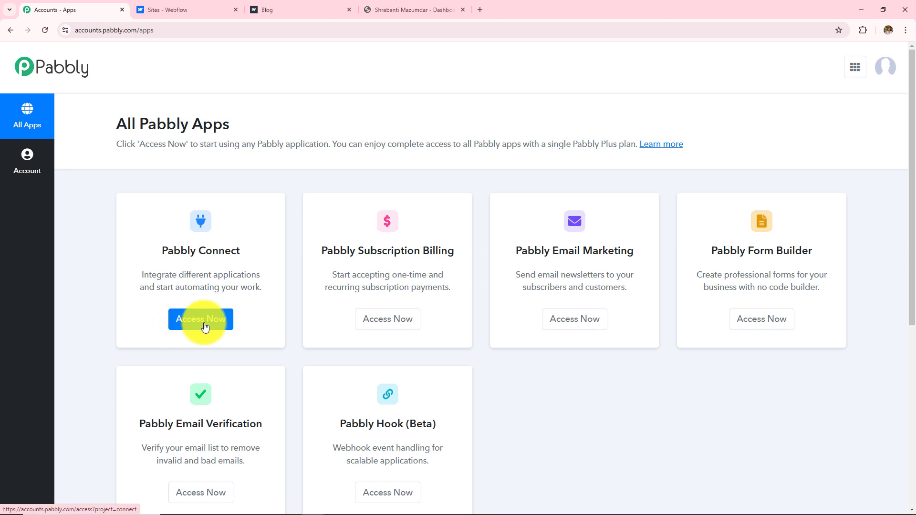
{"action": "left_click", "coordinate": [205, 327]}
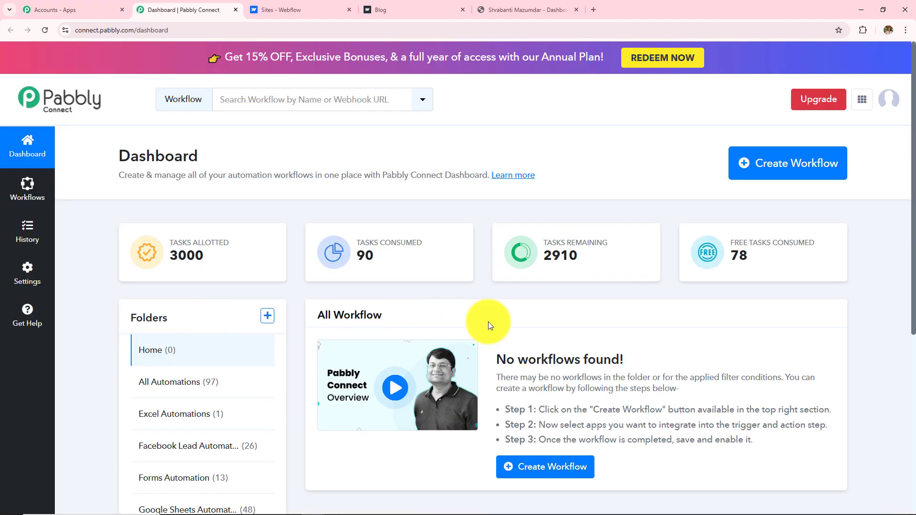
{"action": "scroll", "coordinate": [489, 322], "scroll_direction": "down", "scroll_amount": 2}
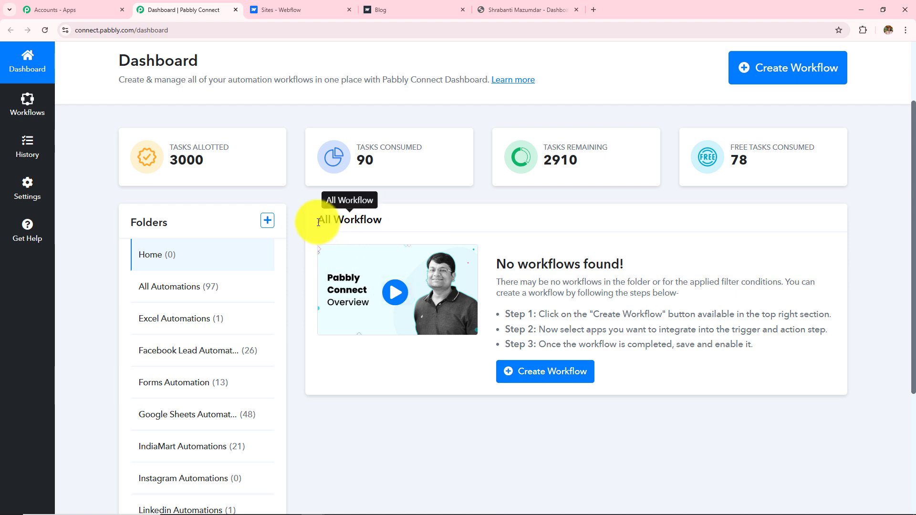
{"action": "left_click_drag", "start_coordinate": [319, 223], "coordinate": [435, 225]}
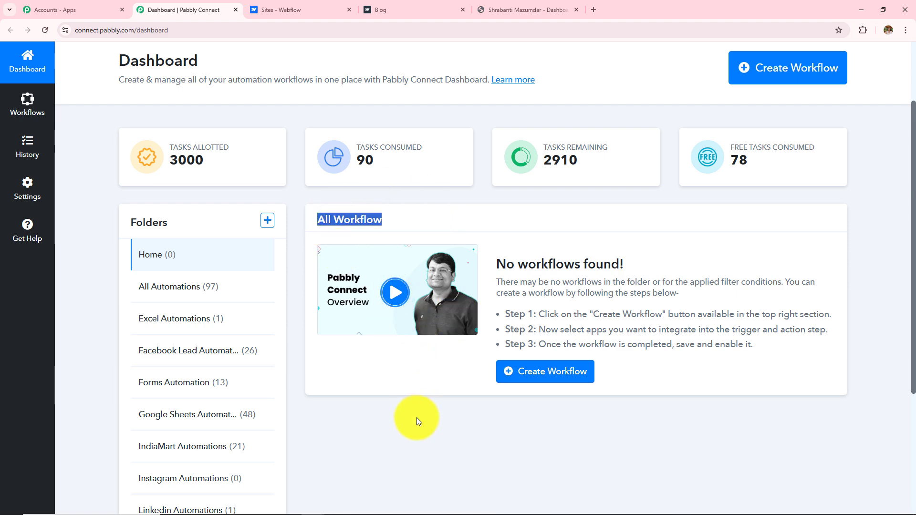
{"action": "left_click", "coordinate": [407, 435]}
{"action": "scroll", "coordinate": [407, 434], "scroll_direction": "up", "scroll_amount": 2}
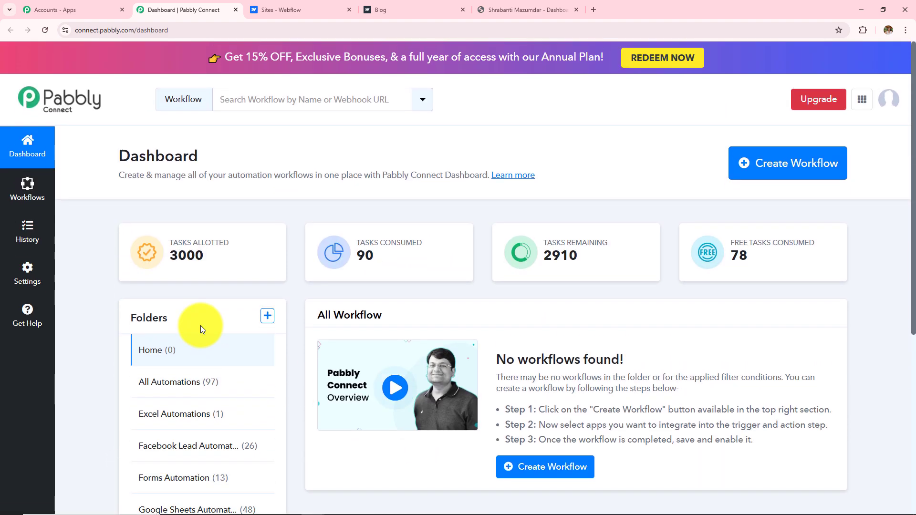
{"action": "scroll", "coordinate": [199, 334], "scroll_direction": "down", "scroll_amount": 3}
{"action": "scroll", "coordinate": [204, 343], "scroll_direction": "up", "scroll_amount": 3}
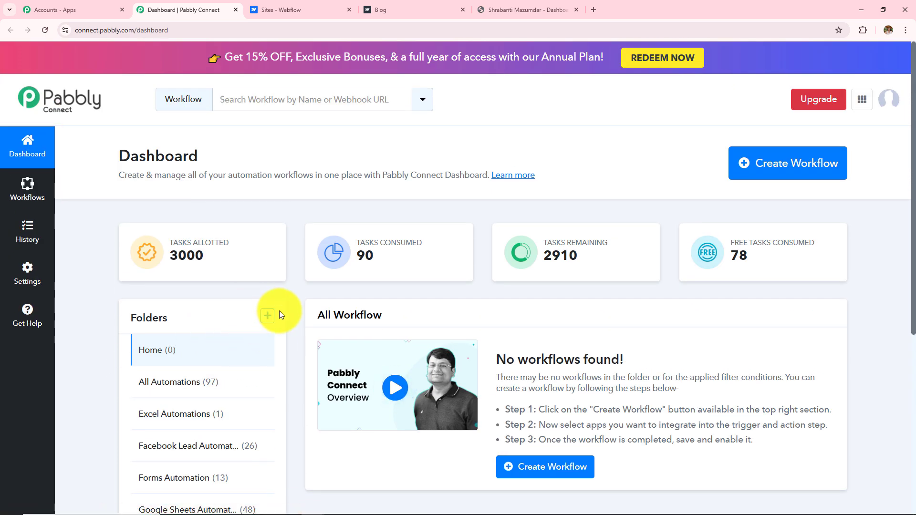
Step: Open the Create Folder form, then close it without saving
{"action": "left_click", "coordinate": [268, 315]}
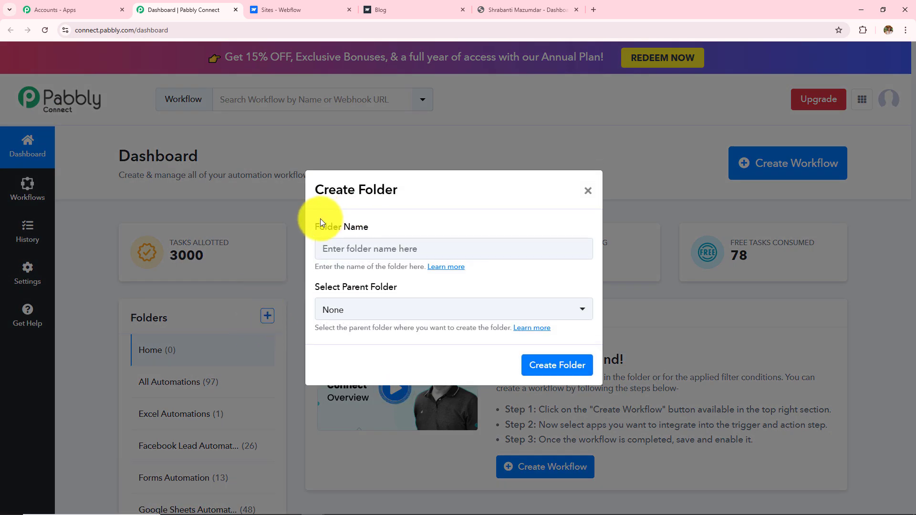
{"action": "left_click_drag", "start_coordinate": [341, 286], "coordinate": [428, 286]}
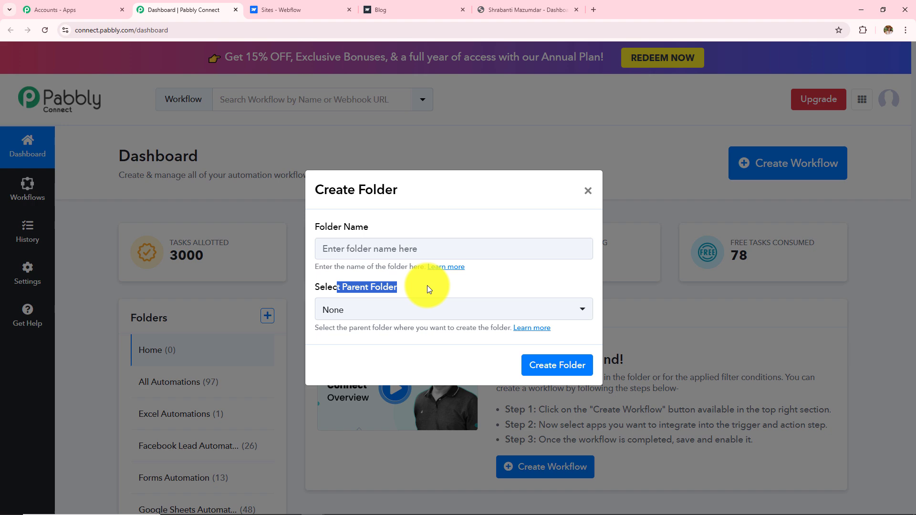
{"action": "left_click", "coordinate": [587, 191]}
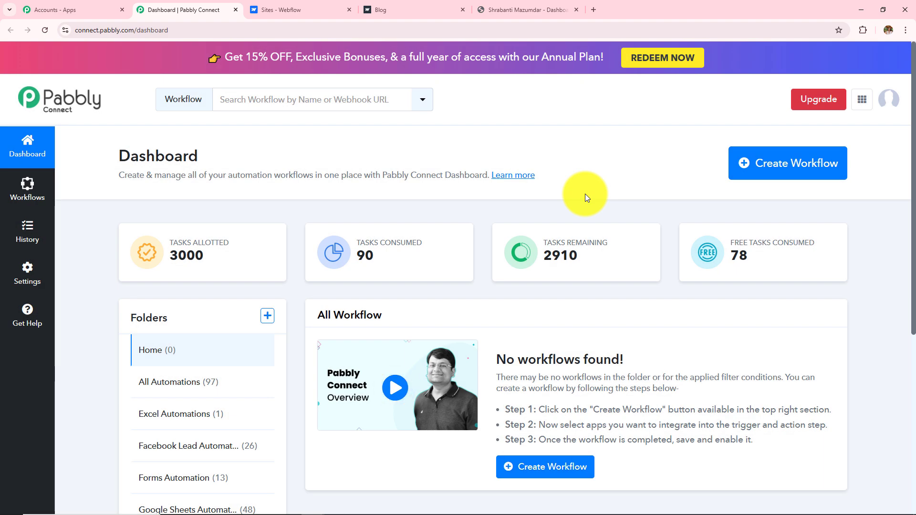
Step: Create the workflow 'How to Enroll TagMango User on Webflow Submission' in the Forms Automation folder
{"action": "left_click", "coordinate": [795, 171]}
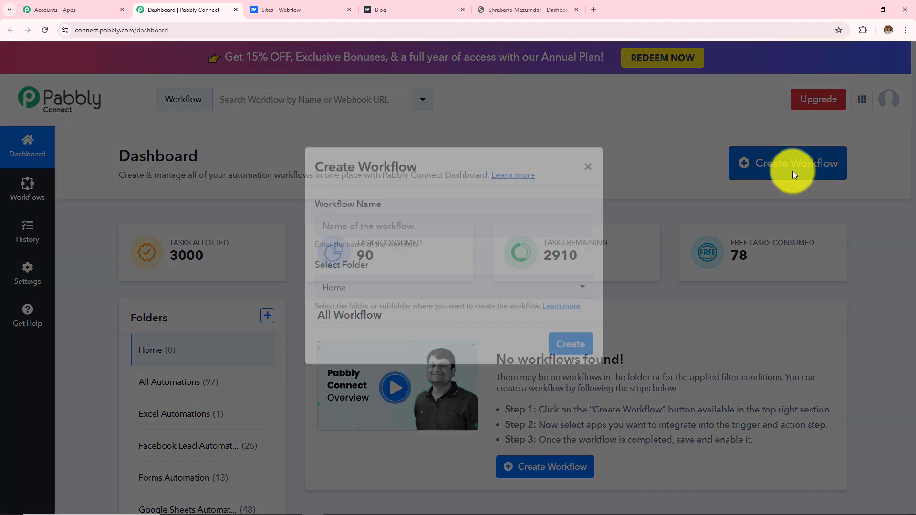
{"action": "left_click_drag", "start_coordinate": [316, 228], "coordinate": [463, 219]}
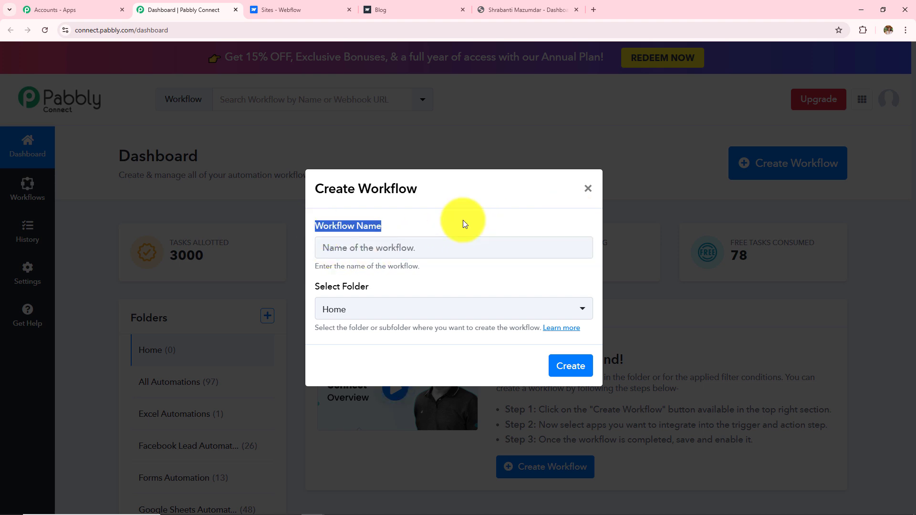
{"action": "left_click_drag", "start_coordinate": [314, 290], "coordinate": [393, 288]}
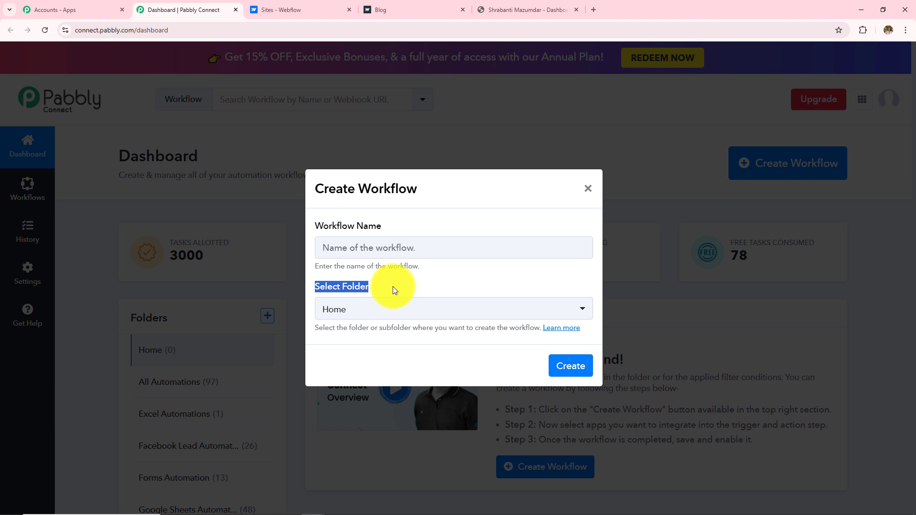
{"action": "left_click", "coordinate": [422, 247]}
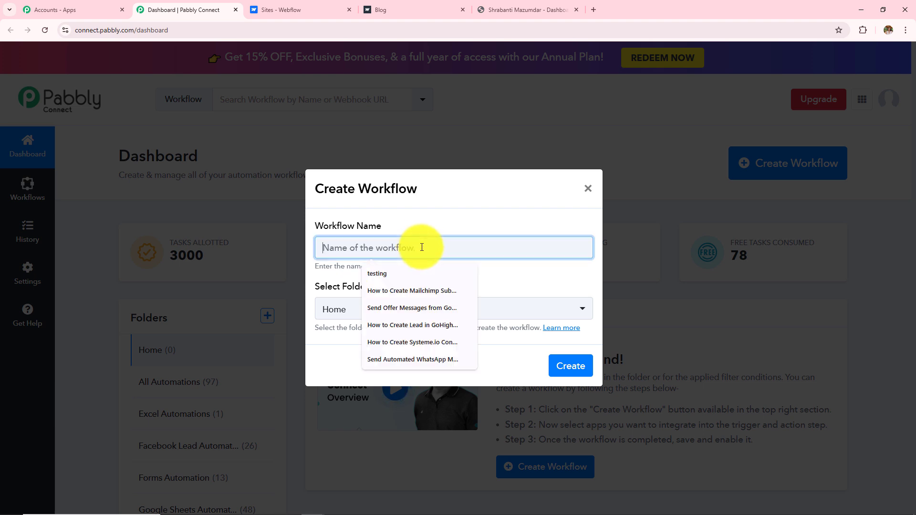
{"action": "type", "text": "How to Enroll TagMango User on Webflow Submission"}
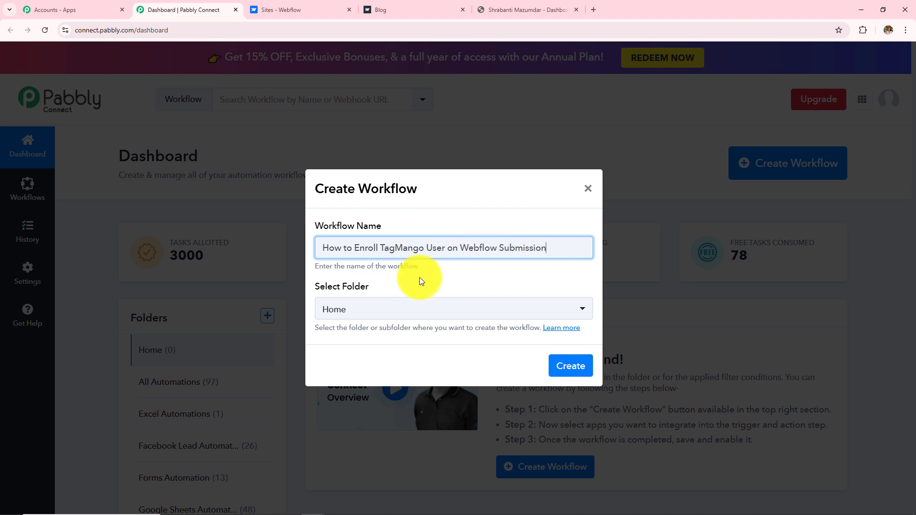
{"action": "left_click", "coordinate": [404, 304]}
{"action": "left_click", "coordinate": [404, 303]}
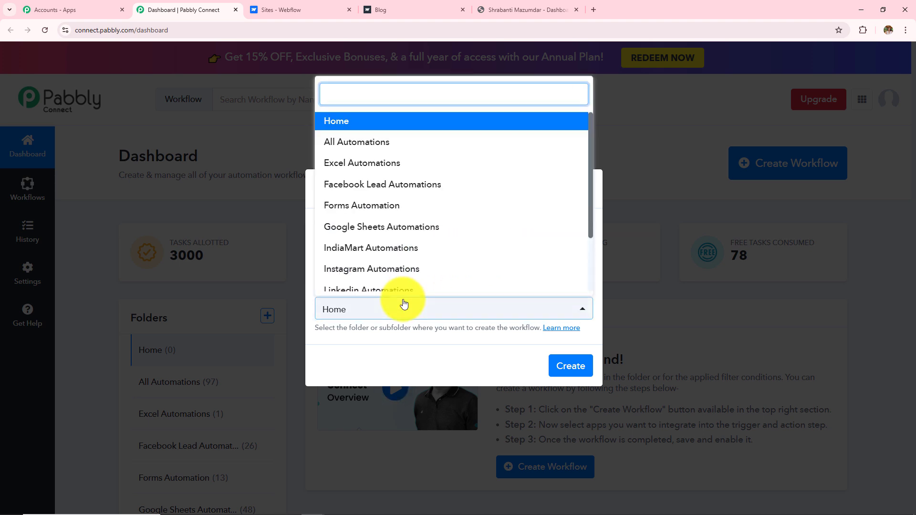
{"action": "scroll", "coordinate": [413, 234], "scroll_direction": "down", "scroll_amount": 2}
{"action": "scroll", "coordinate": [413, 234], "scroll_direction": "up", "scroll_amount": 3}
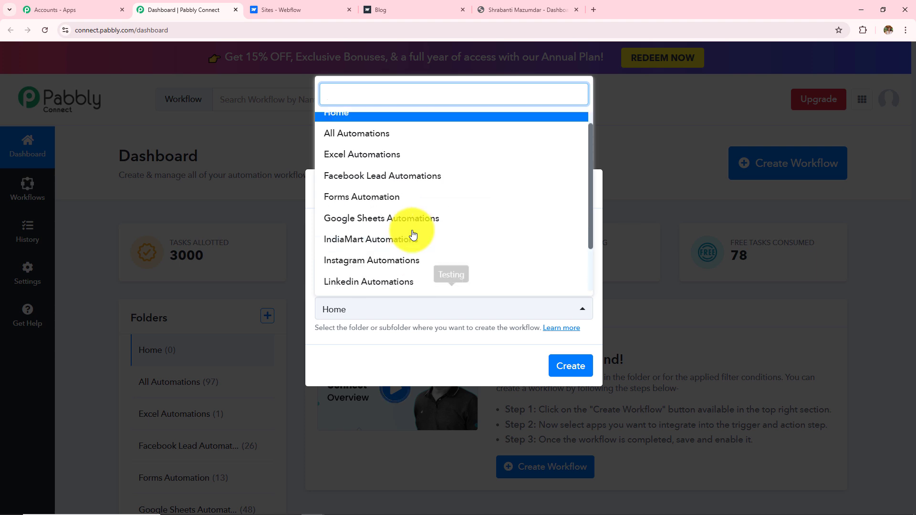
{"action": "left_click", "coordinate": [353, 207]}
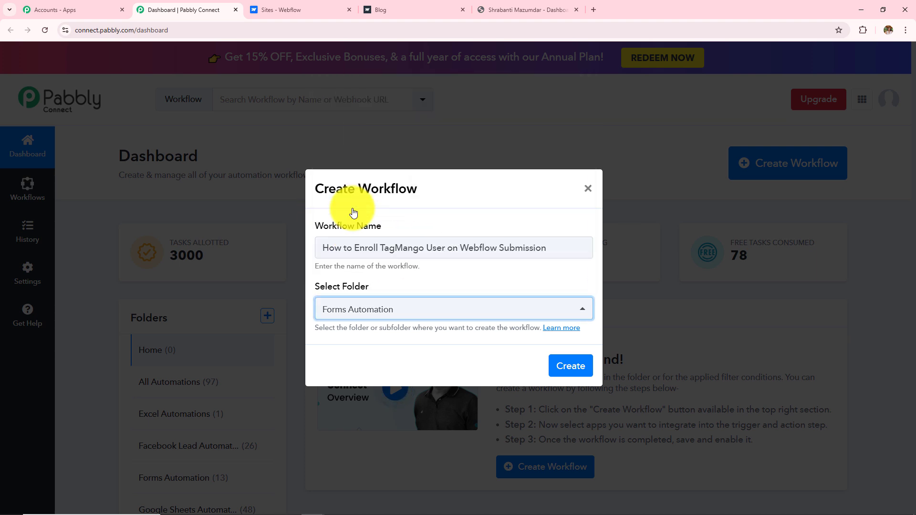
{"action": "left_click", "coordinate": [576, 367]}
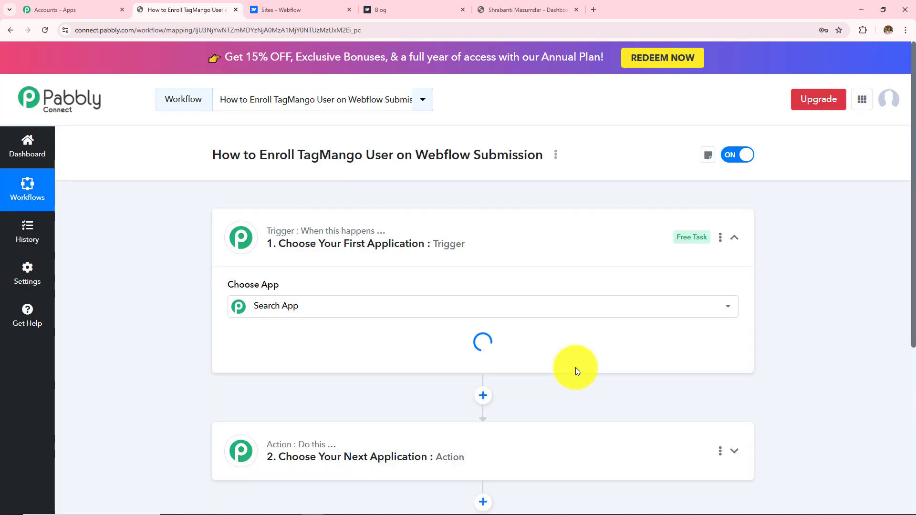
Step: Collapse the trigger card and highlight the 'Enroll TagMango User' and 'Webflow' parts of the title
{"action": "left_click", "coordinate": [735, 239]}
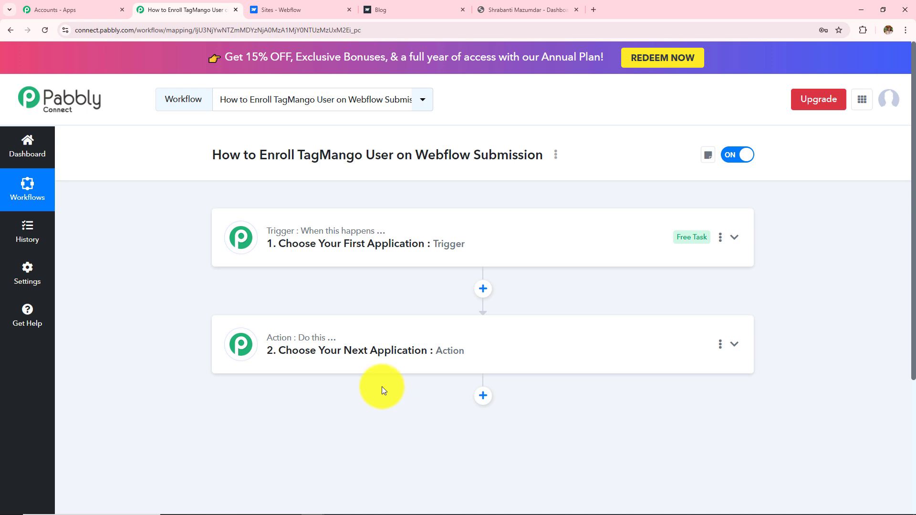
{"action": "left_click_drag", "start_coordinate": [254, 154], "coordinate": [519, 159]}
{"action": "left_click", "coordinate": [527, 201]}
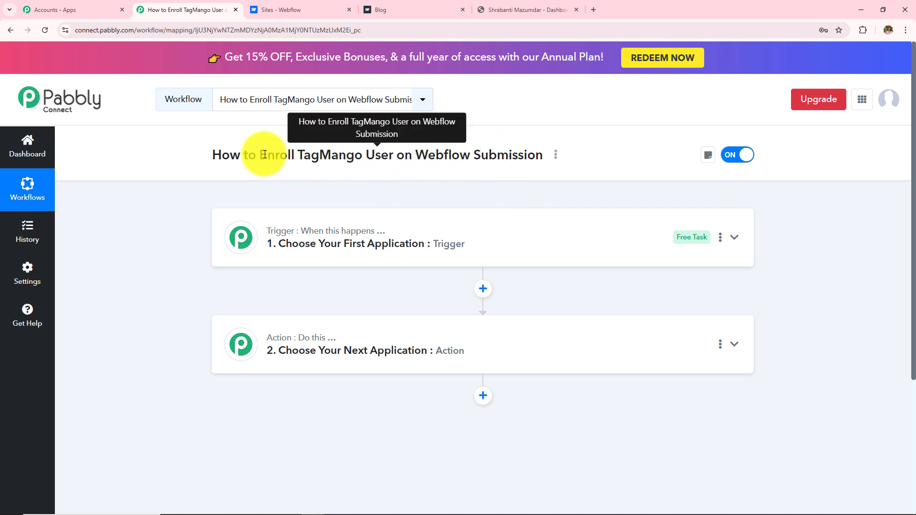
{"action": "left_click_drag", "start_coordinate": [262, 157], "coordinate": [338, 177]}
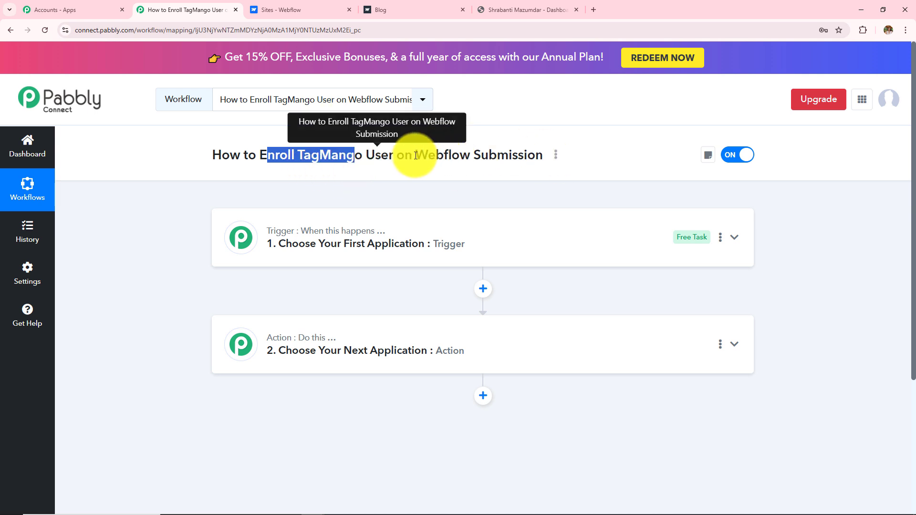
{"action": "left_click_drag", "start_coordinate": [414, 159], "coordinate": [487, 160]}
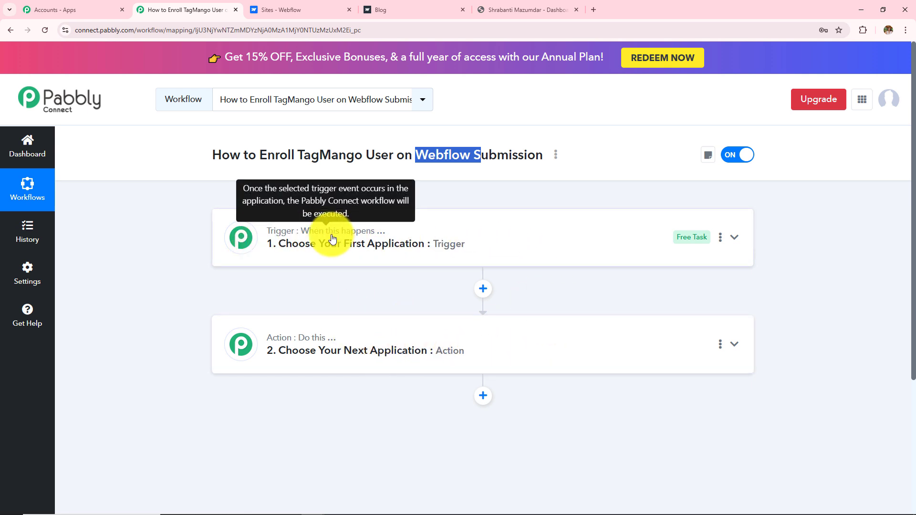
{"action": "left_click", "coordinate": [402, 184]}
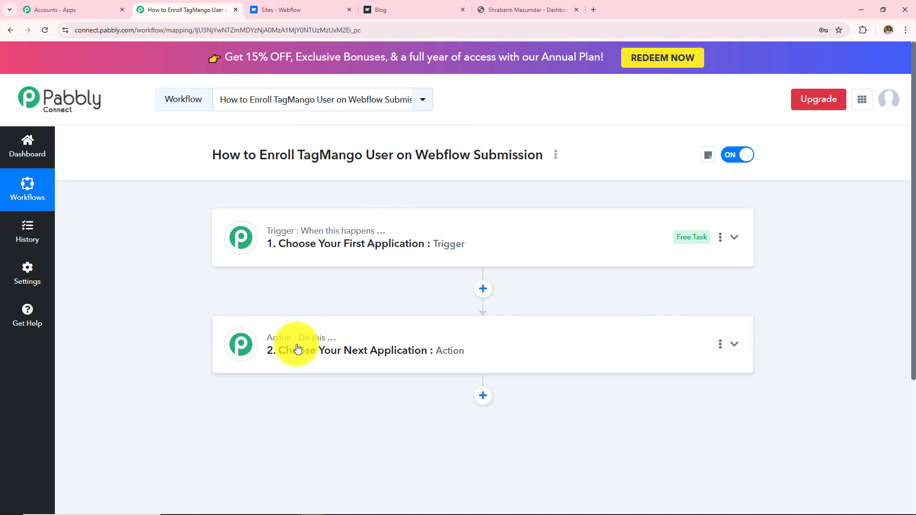
{"action": "left_click_drag", "start_coordinate": [256, 155], "coordinate": [393, 155]}
Step: Set the trigger app to Webflow V2 with the Form Submitted event
{"action": "left_click", "coordinate": [407, 239]}
{"action": "left_click", "coordinate": [378, 303]}
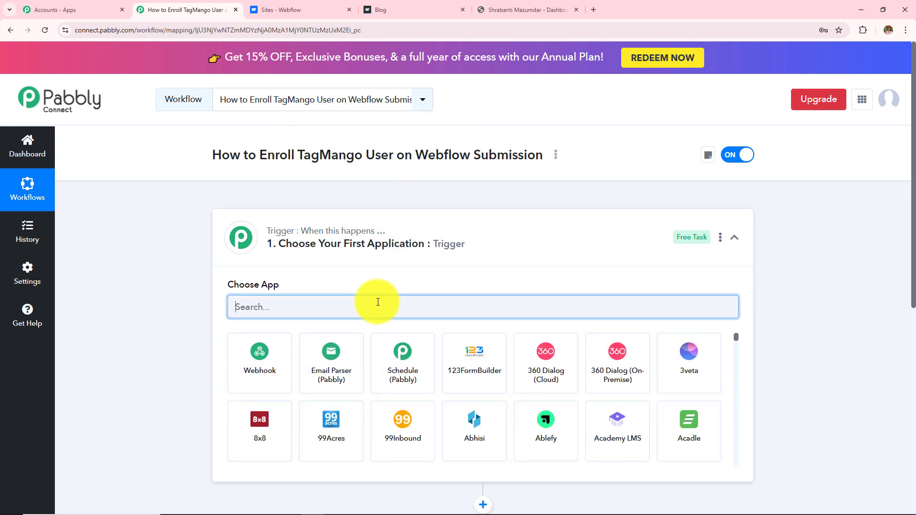
{"action": "type", "text": "We"}
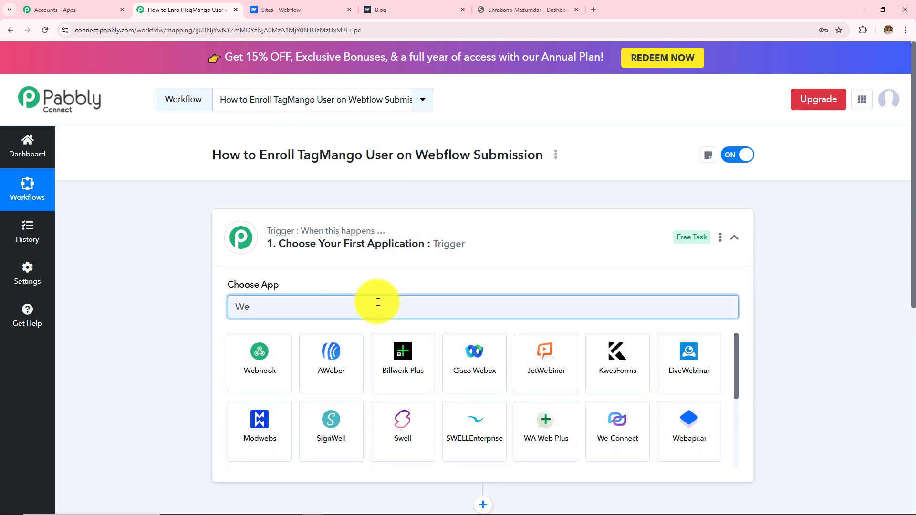
{"action": "type", "text": "bflo"}
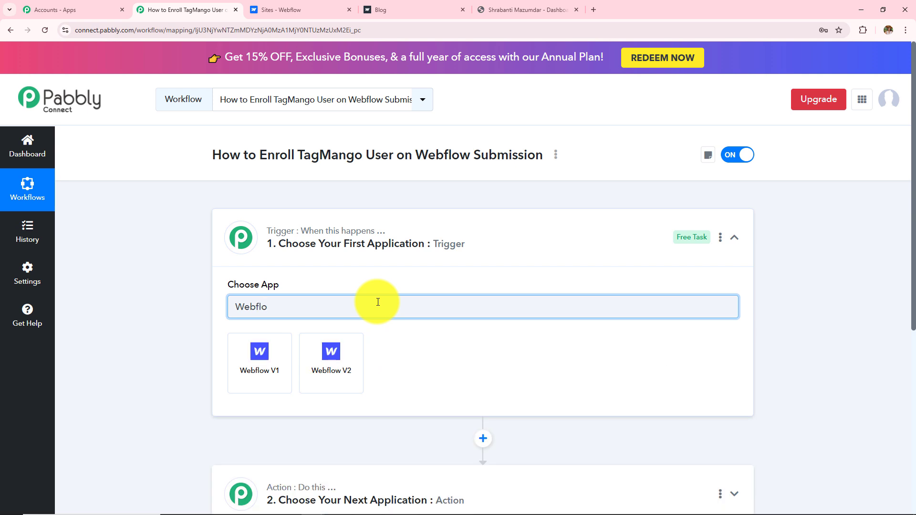
{"action": "left_click", "coordinate": [339, 380]}
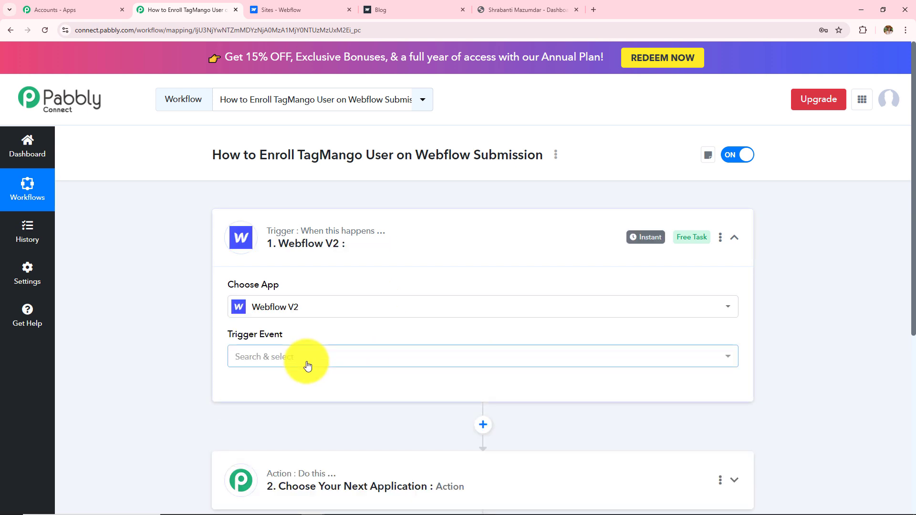
{"action": "left_click", "coordinate": [307, 365]}
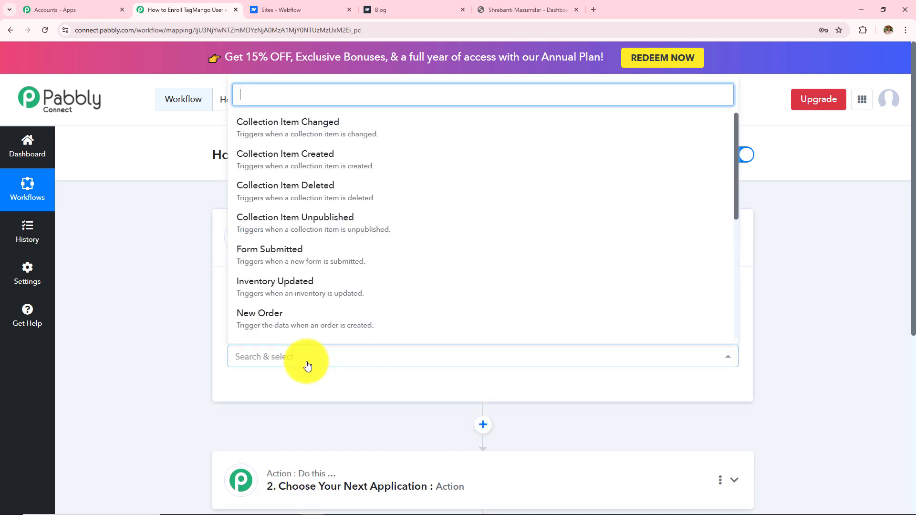
{"action": "left_click", "coordinate": [260, 258]}
Step: Start adding a new Webflow connection and bring up the Webflow sites dashboard
{"action": "left_click", "coordinate": [274, 390]}
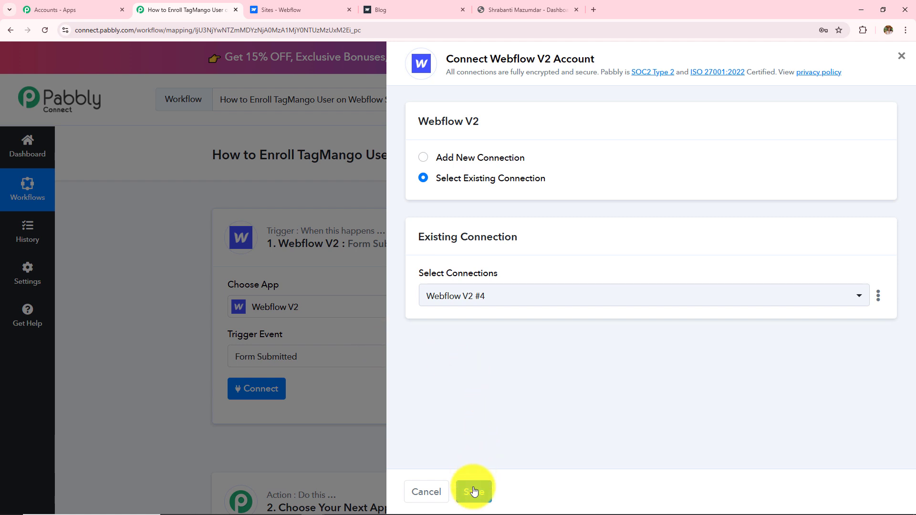
{"action": "left_click", "coordinate": [422, 160]}
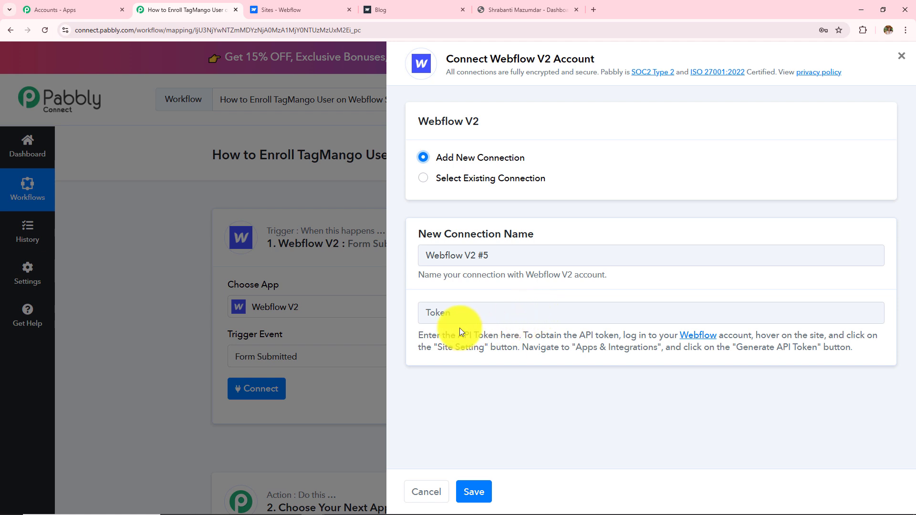
{"action": "left_click_drag", "start_coordinate": [416, 336], "coordinate": [859, 350]}
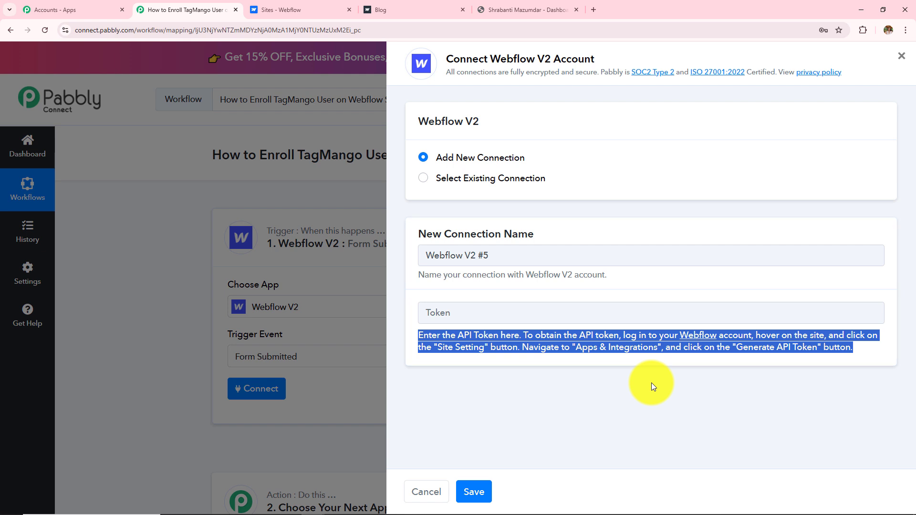
{"action": "left_click", "coordinate": [284, 9]}
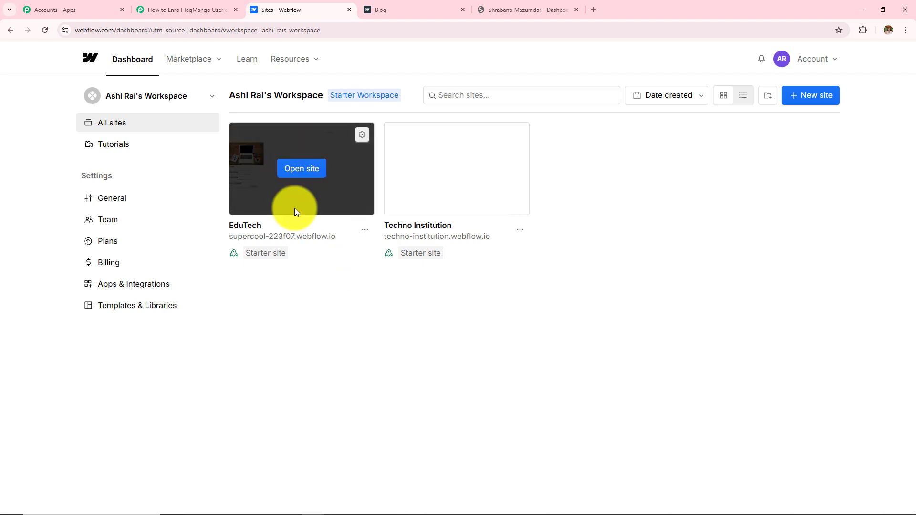
Step: In EduTech's Apps & Integrations settings, start generating an API token under API access
{"action": "left_click", "coordinate": [363, 135]}
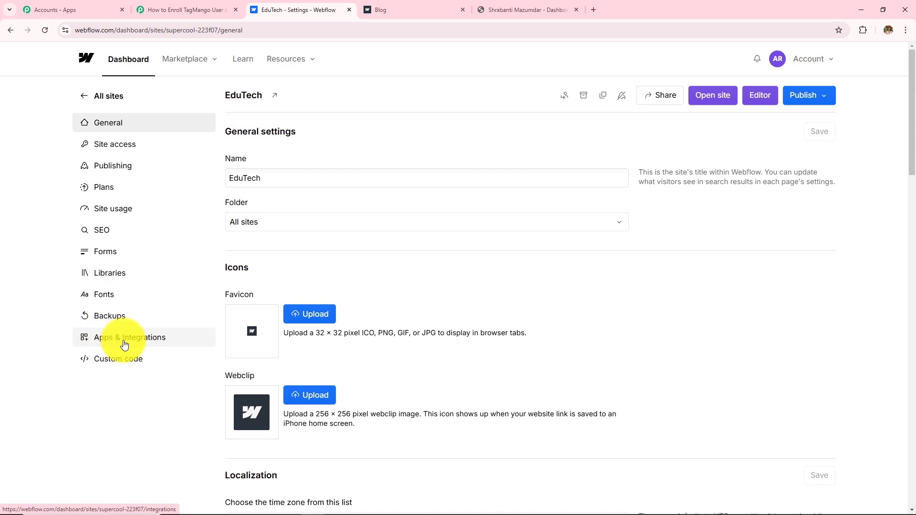
{"action": "left_click", "coordinate": [124, 345]}
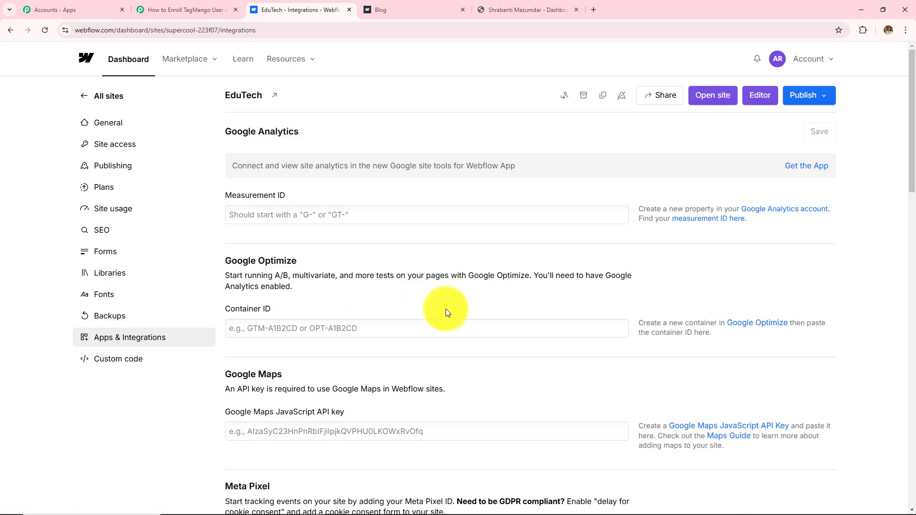
{"action": "scroll", "coordinate": [446, 309], "scroll_direction": "down", "scroll_amount": 10}
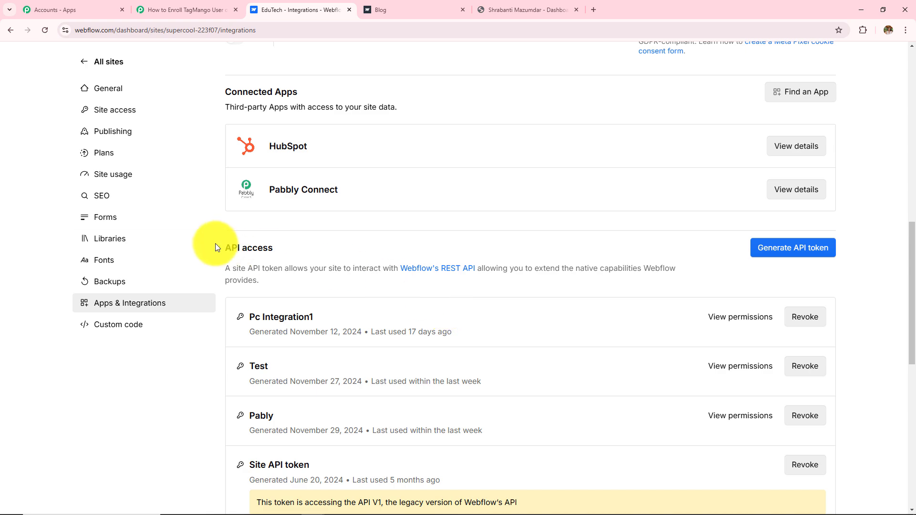
{"action": "left_click_drag", "start_coordinate": [222, 247], "coordinate": [336, 255]}
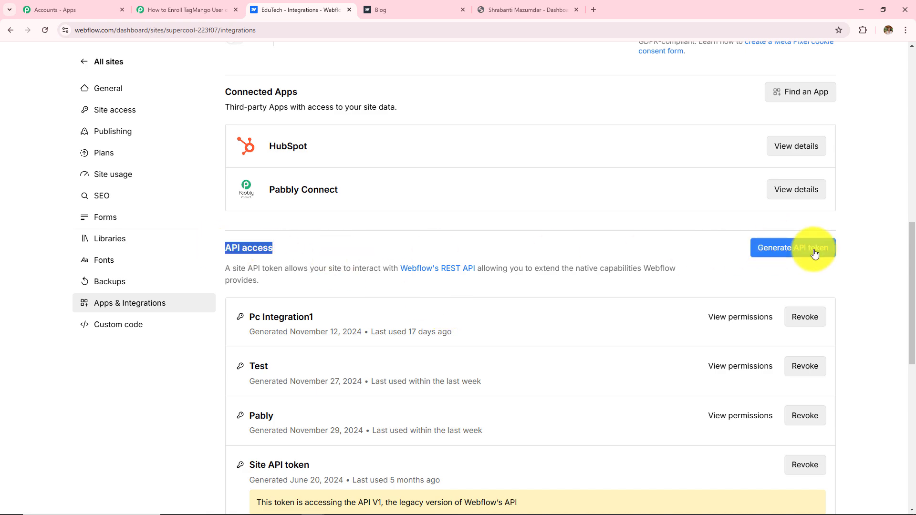
{"action": "left_click", "coordinate": [798, 248]}
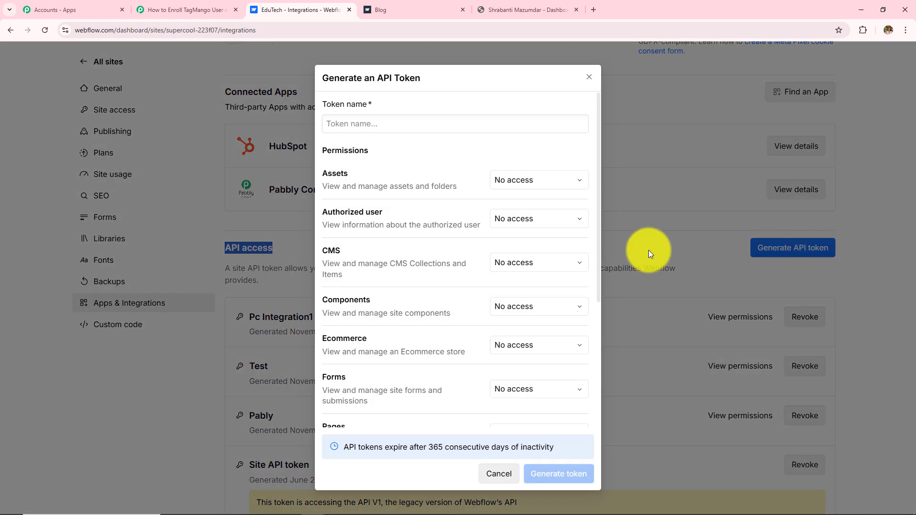
Step: Name the token 'Pabbly Connect' and give Assets and Forms read-and-write access
{"action": "left_click", "coordinate": [383, 124]}
{"action": "type", "text": "Pabbly "}
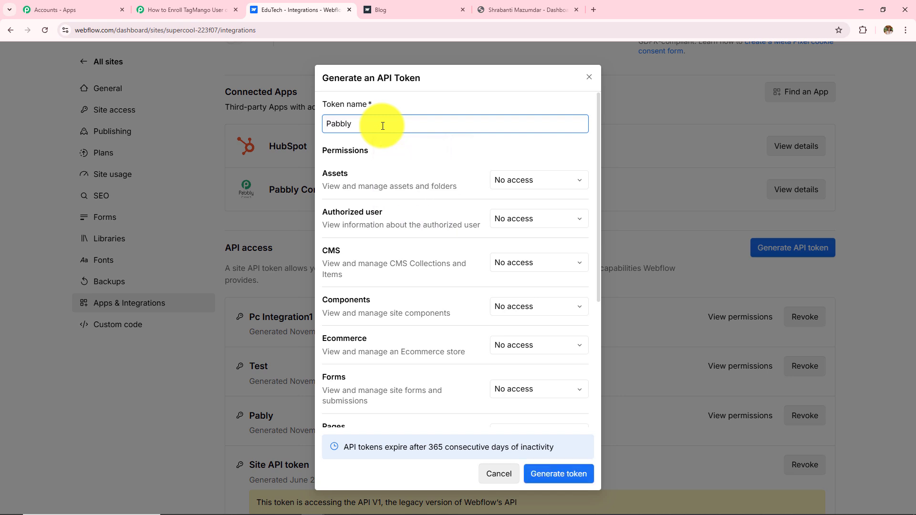
{"action": "type", "text": "Connect"}
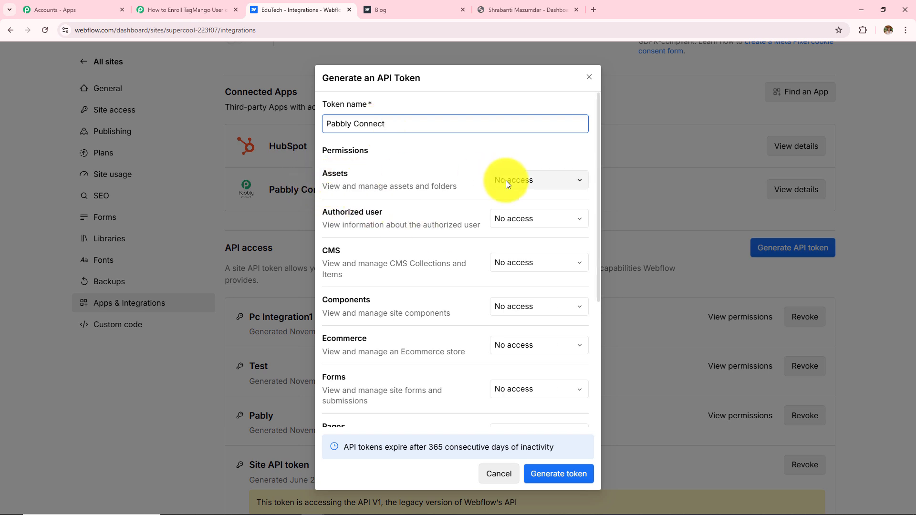
{"action": "left_click", "coordinate": [518, 182]}
{"action": "left_click", "coordinate": [530, 236]}
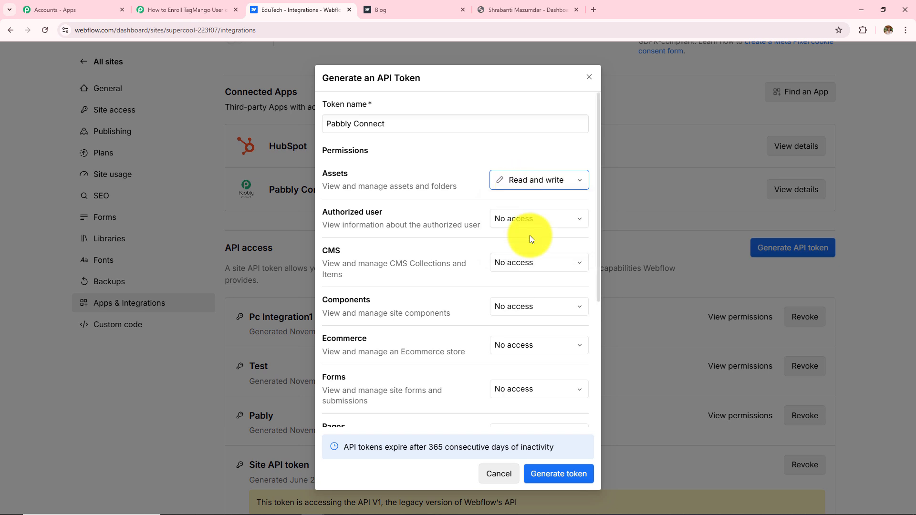
{"action": "scroll", "coordinate": [525, 239], "scroll_direction": "down", "scroll_amount": 2}
{"action": "left_click", "coordinate": [536, 291]}
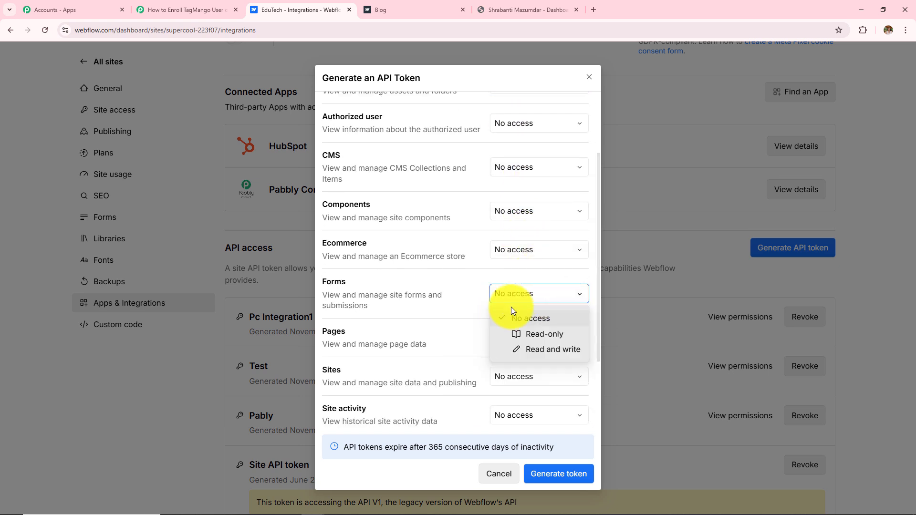
{"action": "left_click", "coordinate": [540, 348]}
{"action": "scroll", "coordinate": [539, 334], "scroll_direction": "down", "scroll_amount": 2}
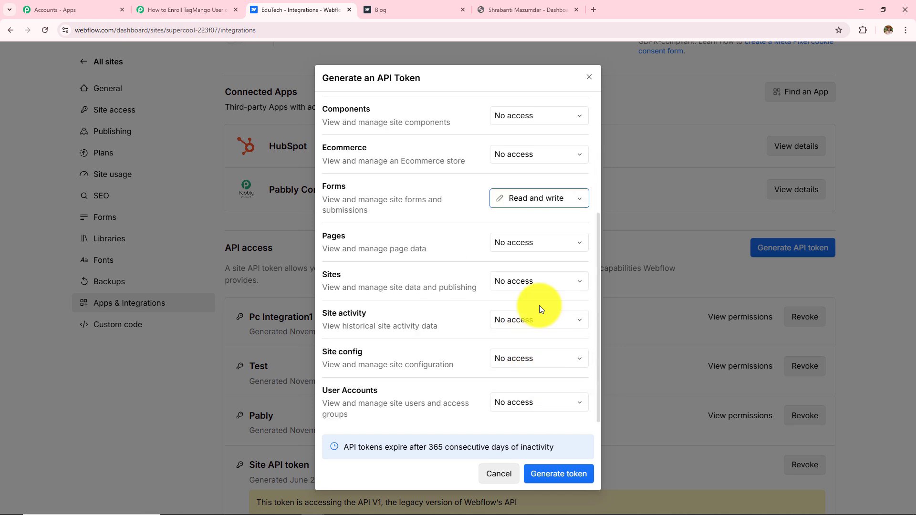
Step: Give Pages and Sites read-and-write access, then generate and copy the token
{"action": "left_click", "coordinate": [523, 245]}
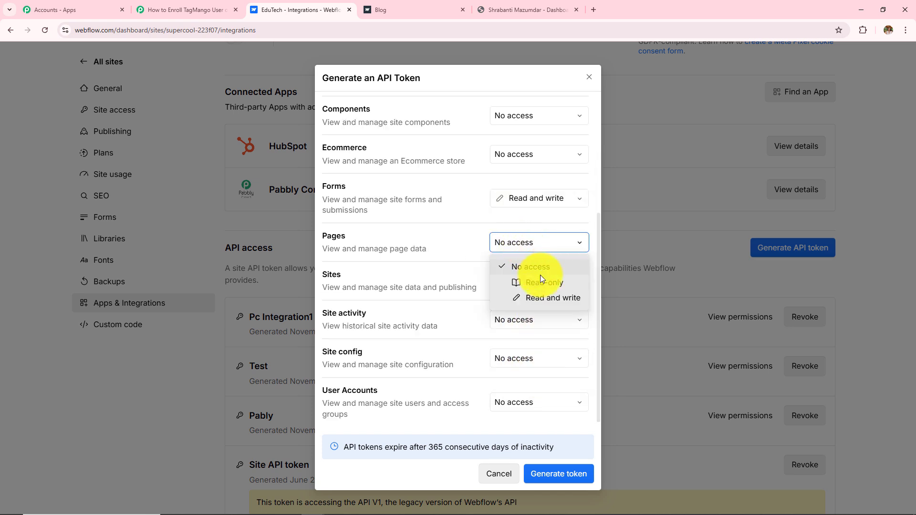
{"action": "left_click", "coordinate": [524, 301]}
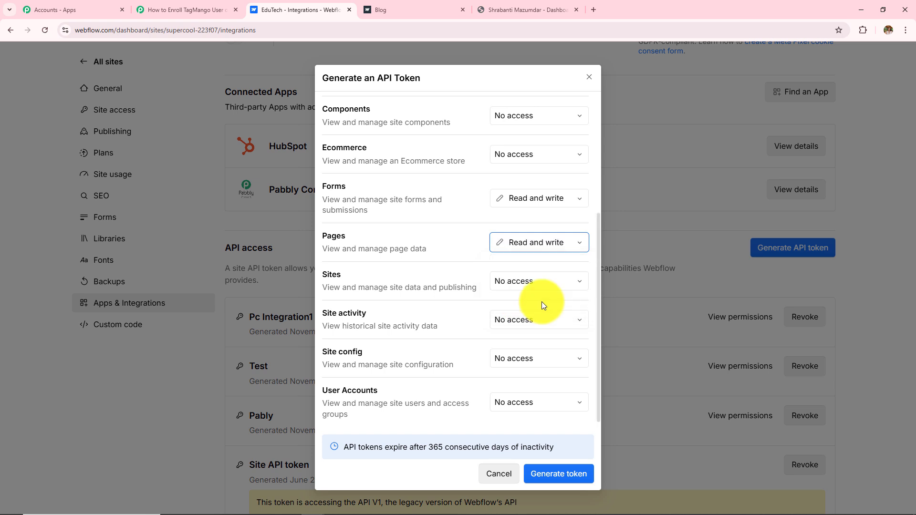
{"action": "left_click", "coordinate": [516, 284]}
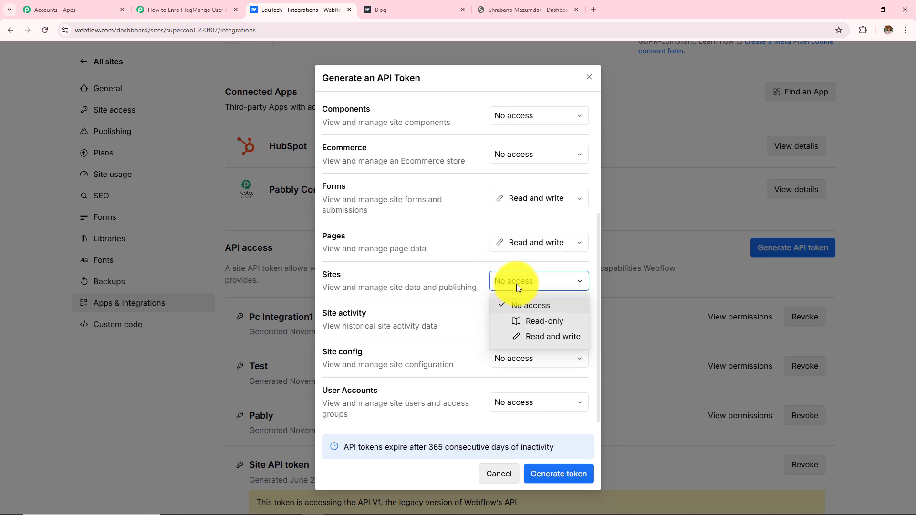
{"action": "left_click", "coordinate": [533, 340]}
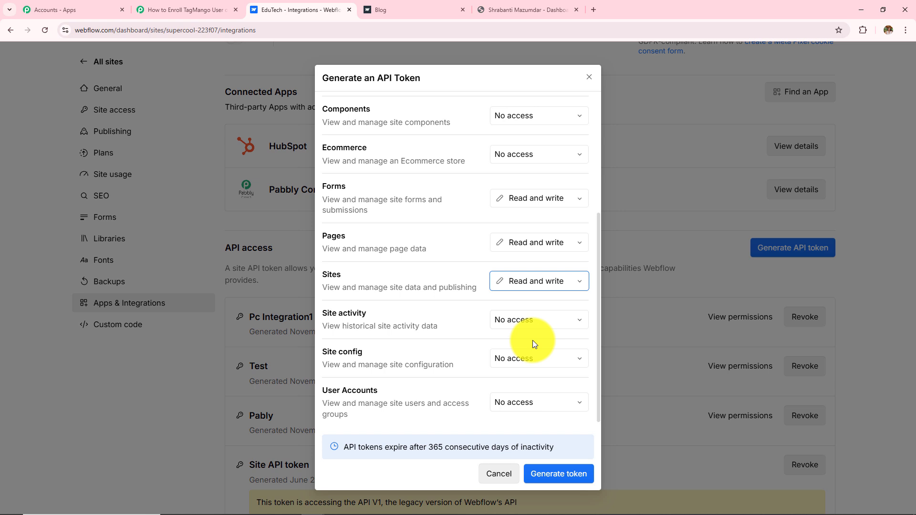
{"action": "left_click", "coordinate": [559, 474]}
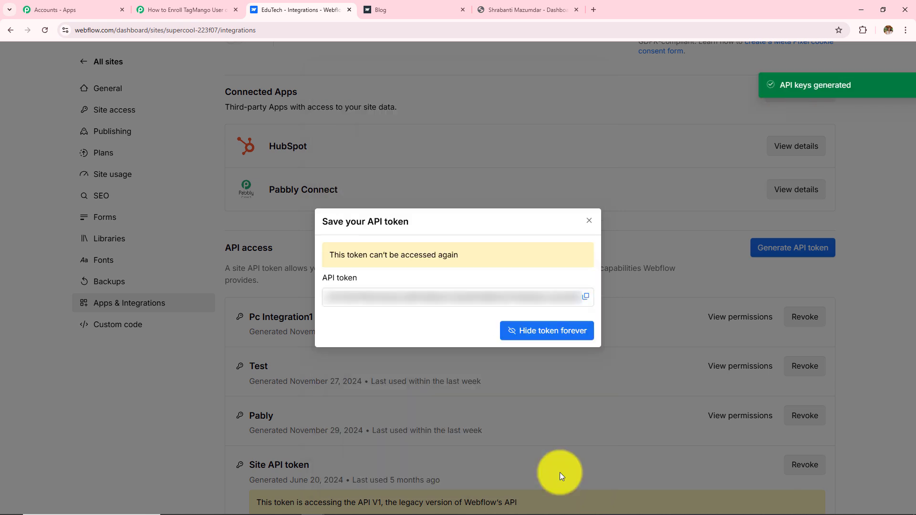
{"action": "left_click", "coordinate": [586, 297]}
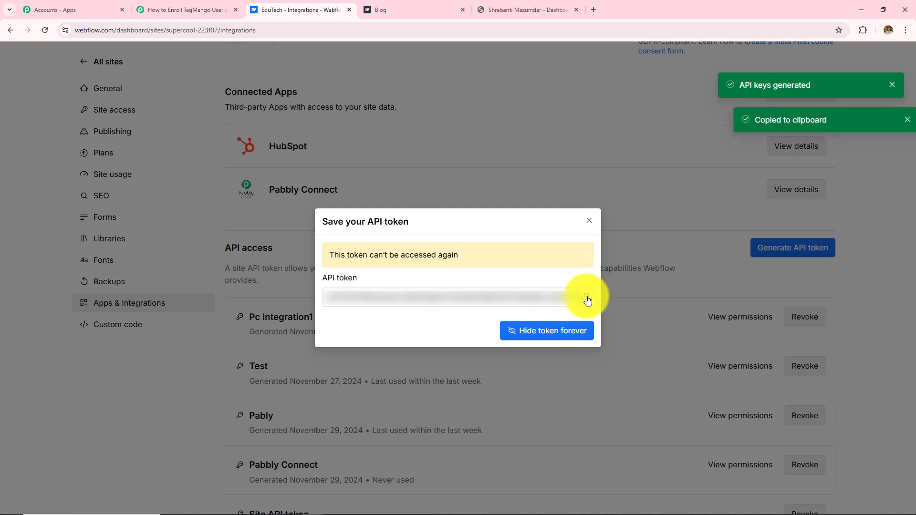
Step: Paste the copied Webflow token into Pabbly's Token field and save the connection
{"action": "left_click", "coordinate": [590, 222]}
{"action": "left_click", "coordinate": [194, 11]}
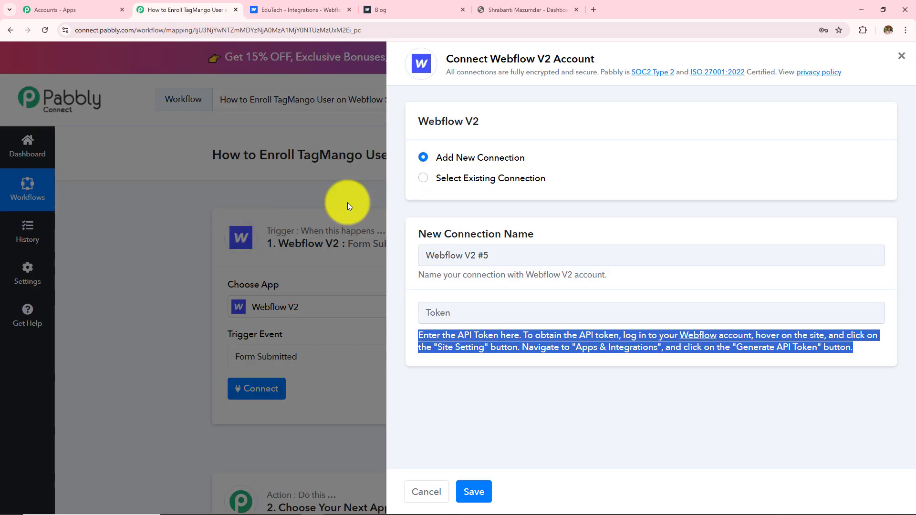
{"action": "left_click", "coordinate": [467, 311]}
{"action": "key", "text": "ctrl+v"}
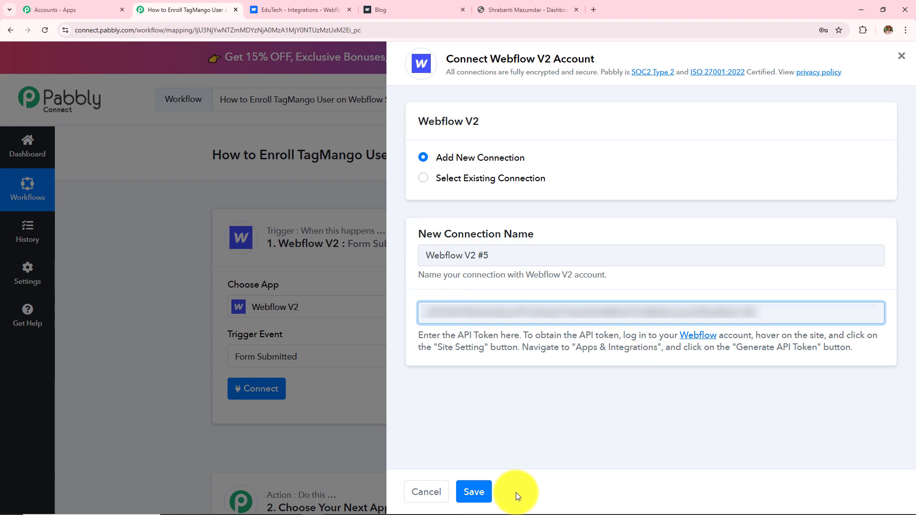
{"action": "left_click", "coordinate": [474, 492]}
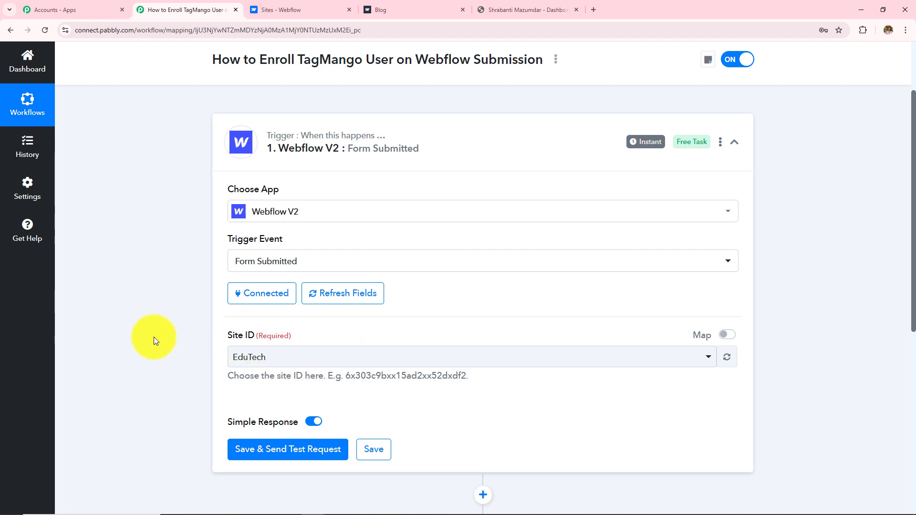
{"action": "left_click", "coordinate": [314, 13]}
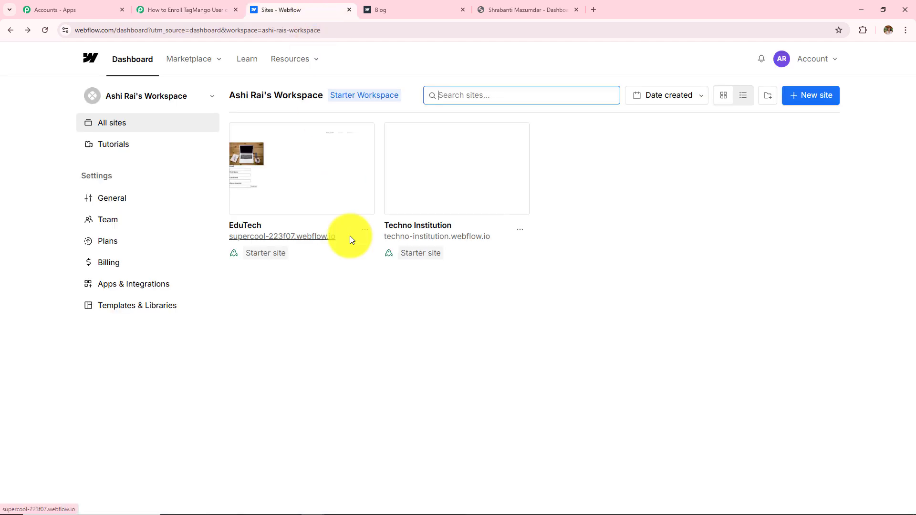
{"action": "left_click", "coordinate": [188, 2]}
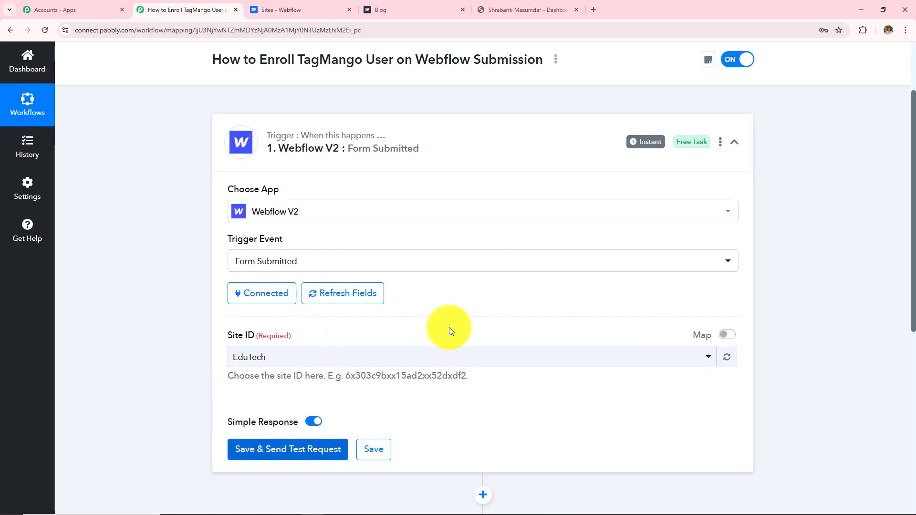
{"action": "scroll", "coordinate": [449, 328], "scroll_direction": "down", "scroll_amount": 3}
Step: Start Waiting For Response on the Webflow trigger and switch to the live site's Contact Form
{"action": "left_click", "coordinate": [448, 312]}
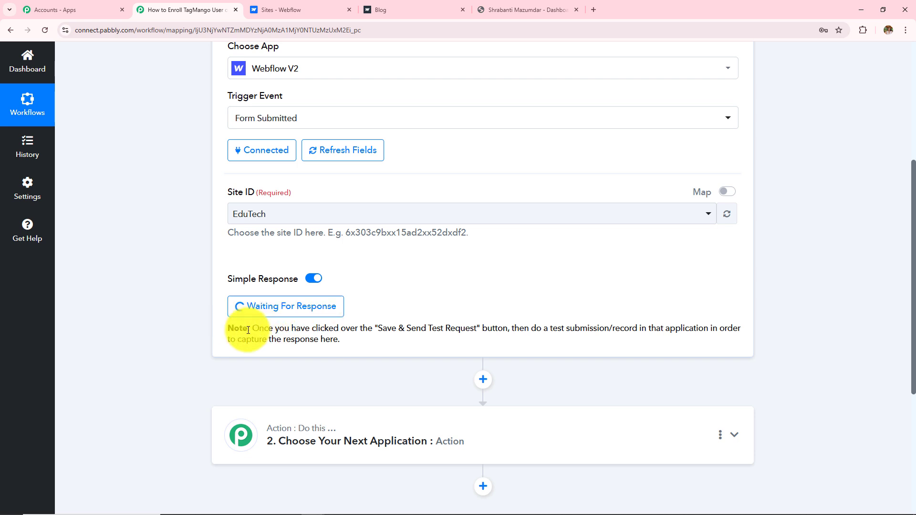
{"action": "left_click_drag", "start_coordinate": [251, 329], "coordinate": [330, 340]}
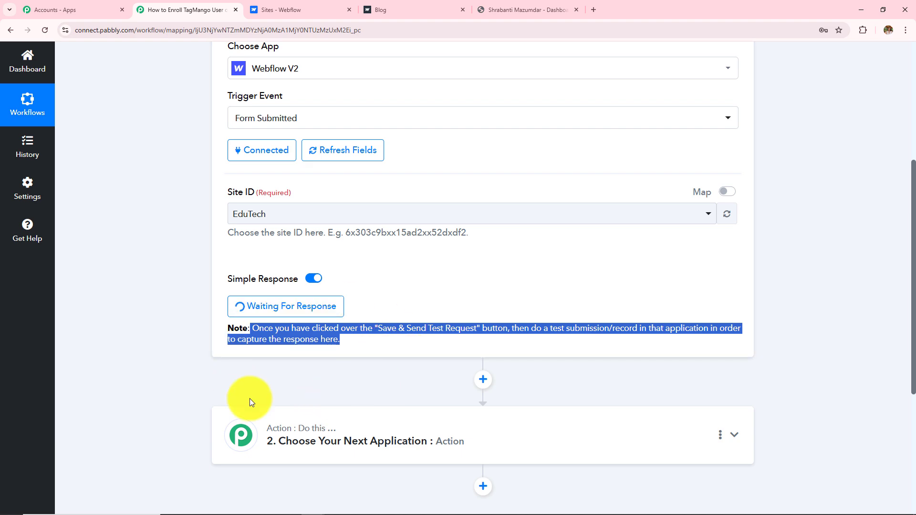
{"action": "scroll", "coordinate": [250, 403], "scroll_direction": "up", "scroll_amount": 2}
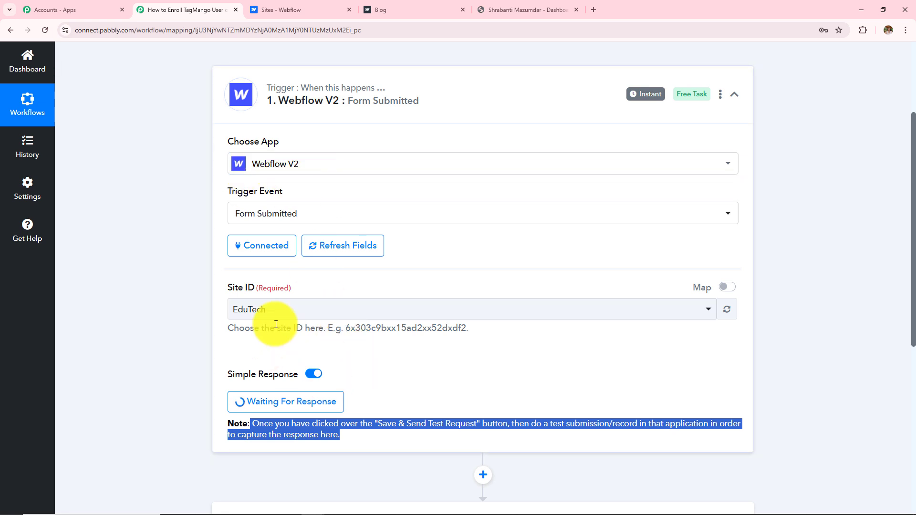
{"action": "mouse_move", "coordinate": [279, 375]}
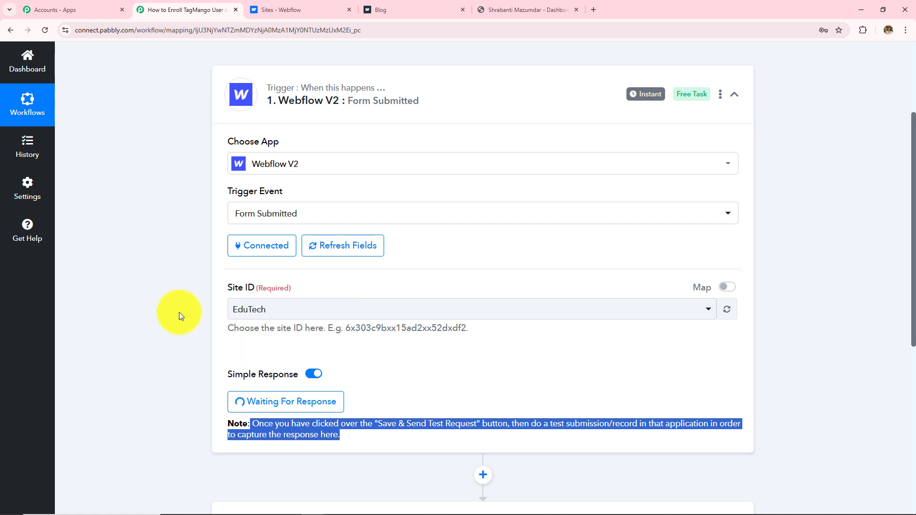
{"action": "left_click", "coordinate": [390, 11]}
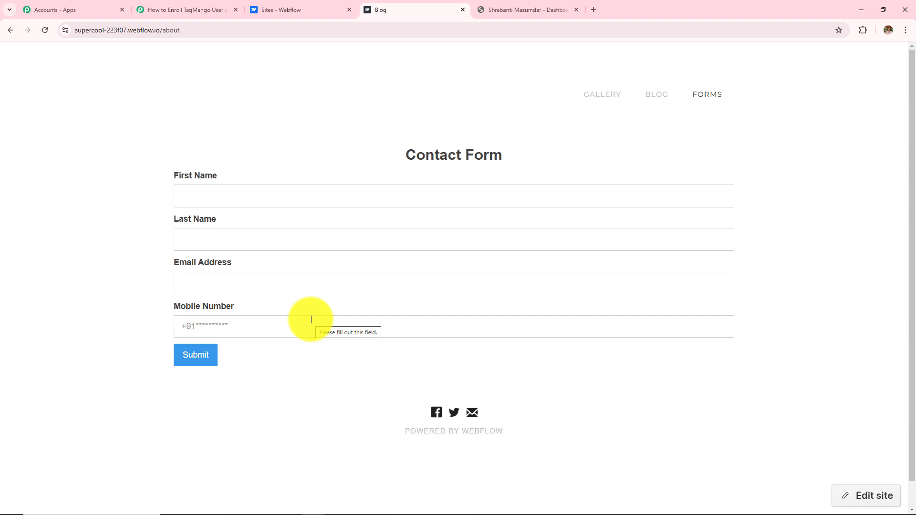
Step: Enter the test contact's first name and last name on the Contact Form
{"action": "left_click", "coordinate": [160, 10]}
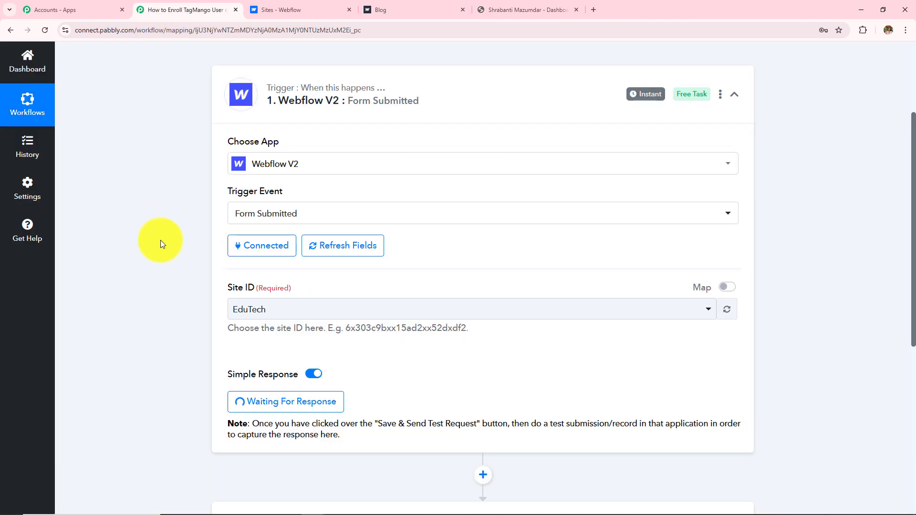
{"action": "scroll", "coordinate": [160, 243], "scroll_direction": "down", "scroll_amount": 2}
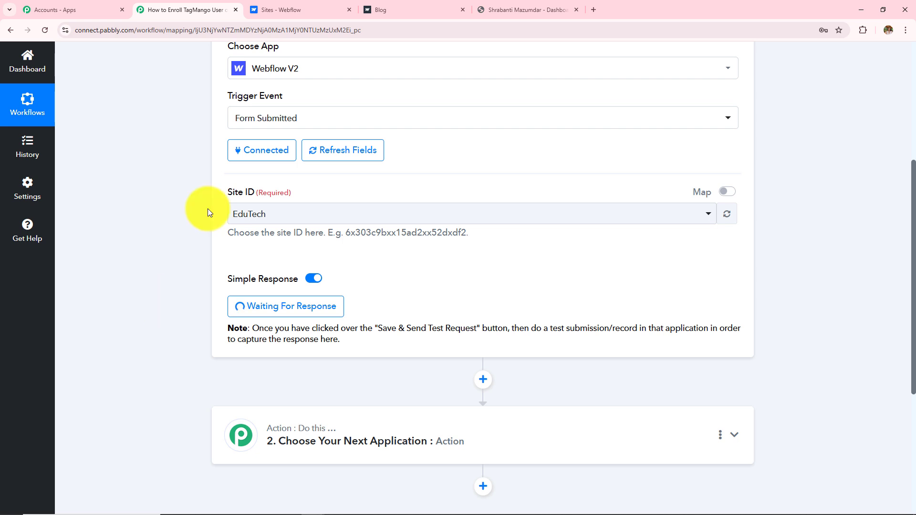
{"action": "left_click", "coordinate": [377, 10]}
{"action": "left_click", "coordinate": [205, 194]}
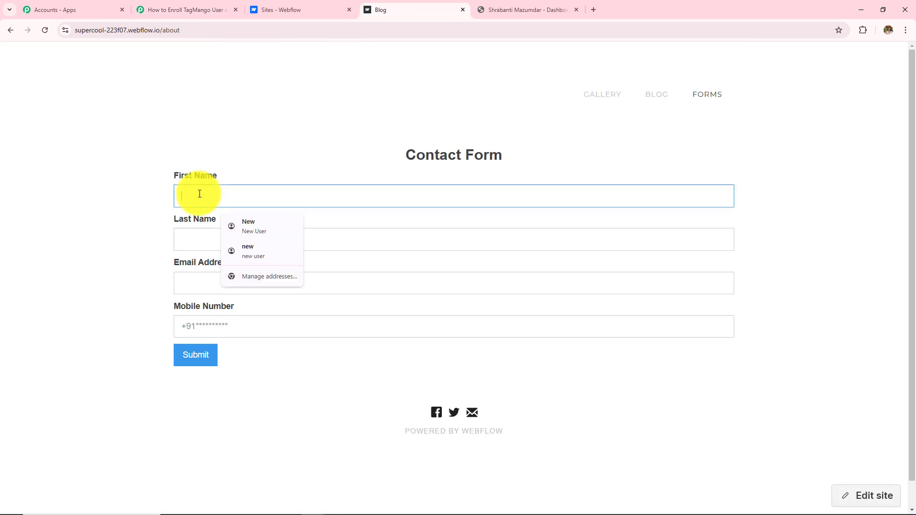
{"action": "type", "text": "Late"}
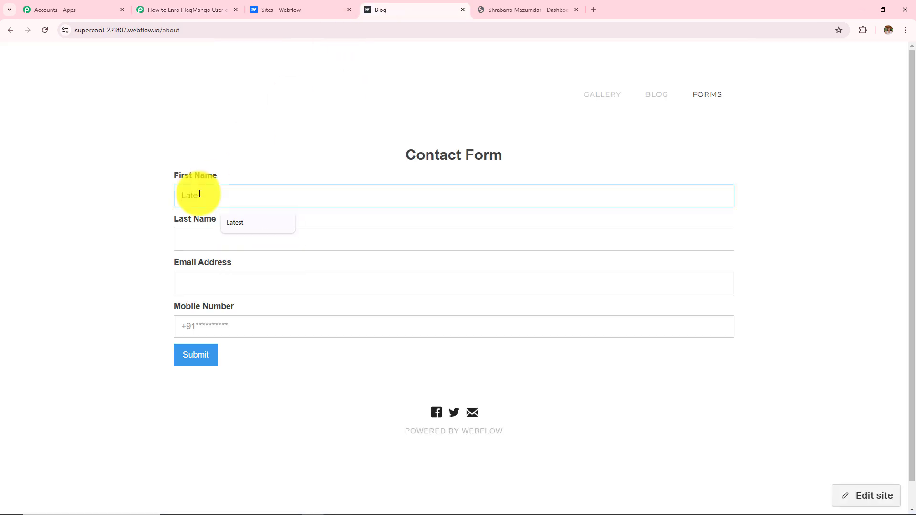
{"action": "type", "text": "st"}
{"action": "left_click", "coordinate": [229, 234]}
{"action": "type", "text": "User"}
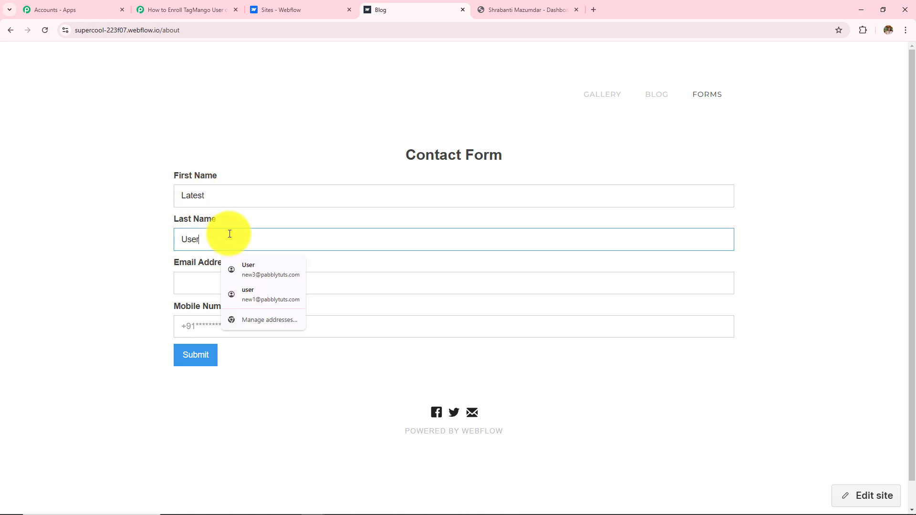
Step: Enter the test e-mail address and mobile number, then submit the form
{"action": "left_click", "coordinate": [206, 285]}
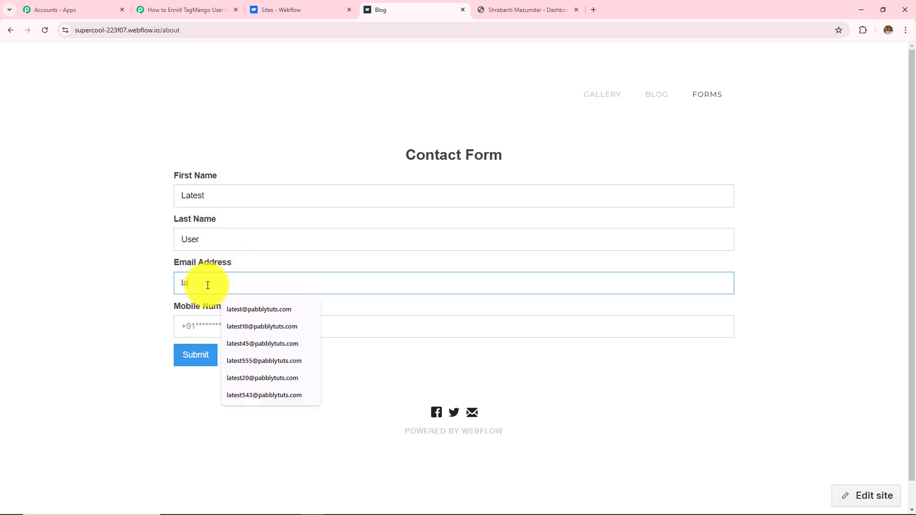
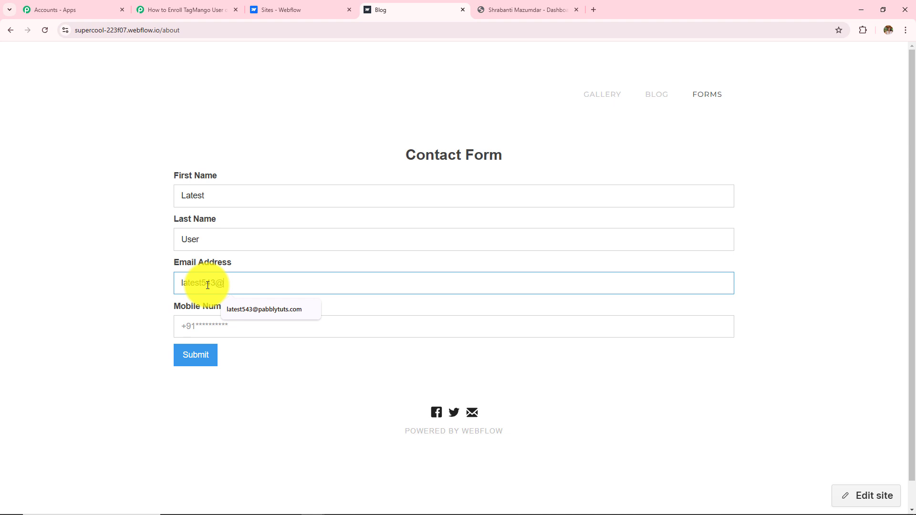
{"action": "left_click", "coordinate": [214, 331]}
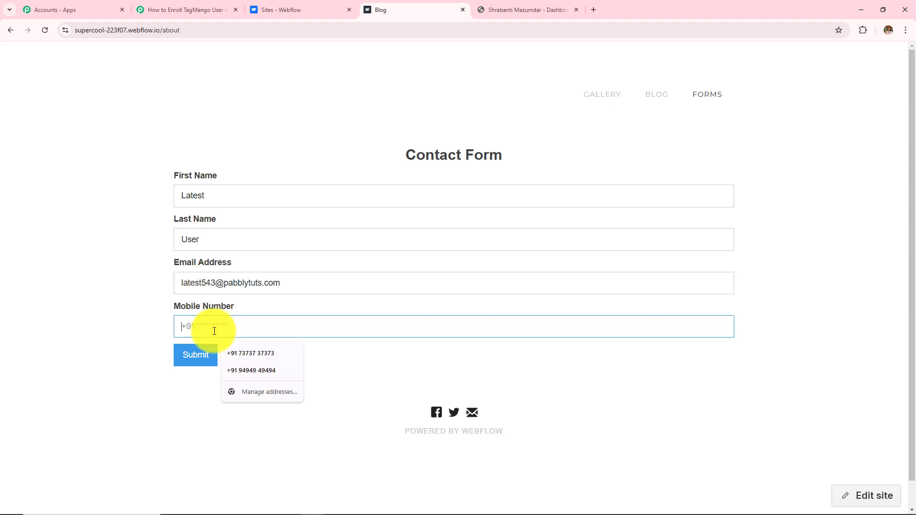
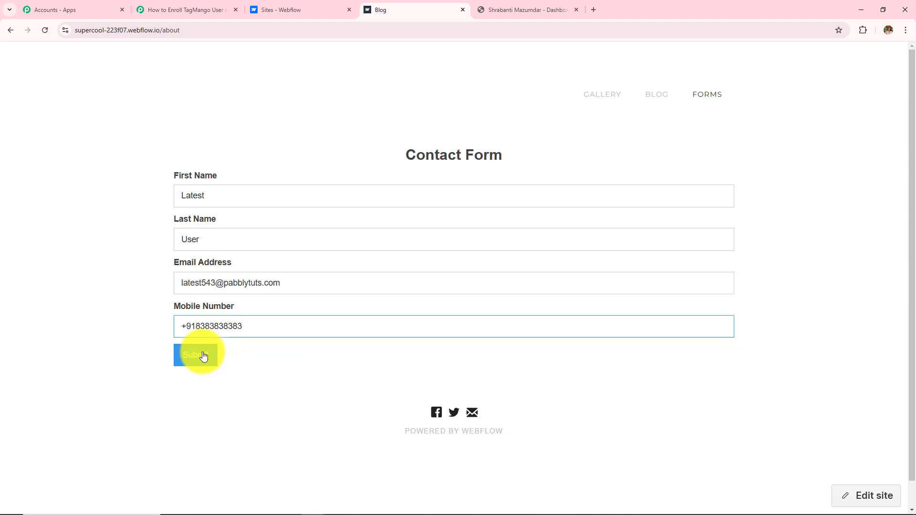
{"action": "left_click", "coordinate": [202, 354]}
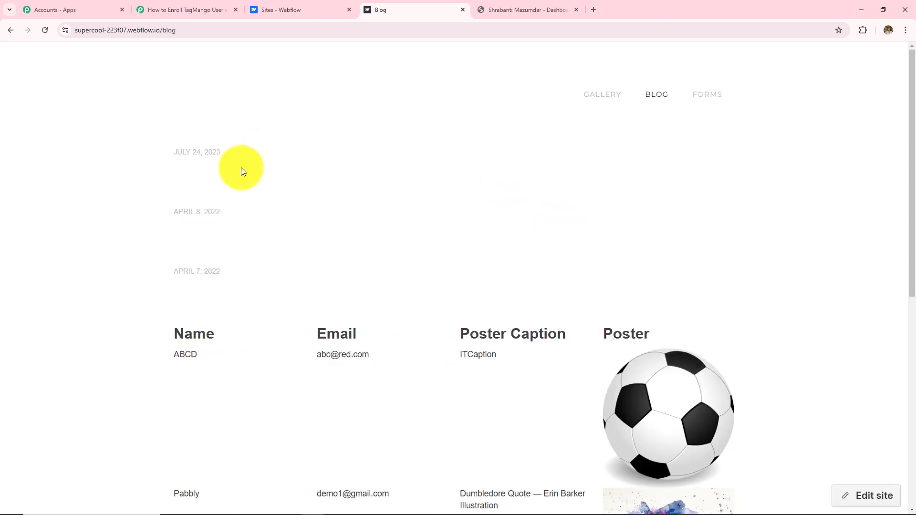
Step: Review the captured first name, last name, mobile number and e-mail in the trigger's payload
{"action": "left_click", "coordinate": [149, 8]}
{"action": "scroll", "coordinate": [170, 241], "scroll_direction": "down", "scroll_amount": 4}
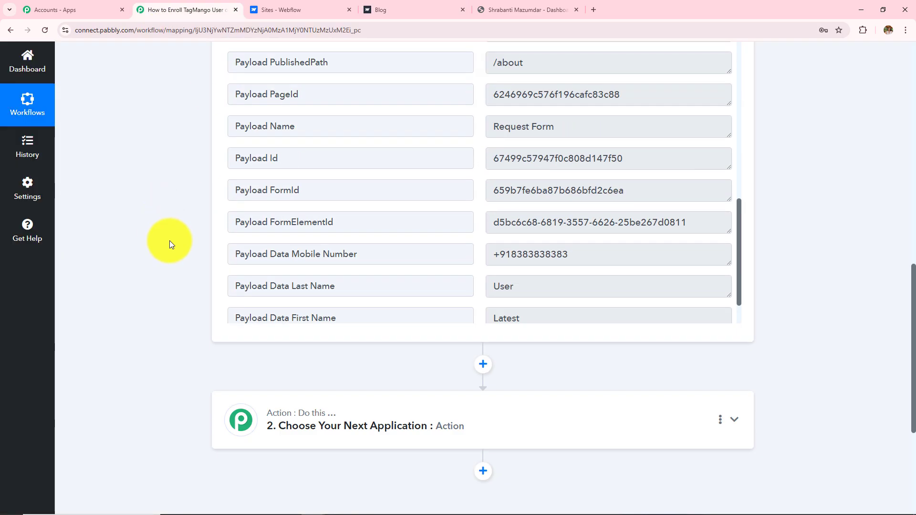
{"action": "scroll", "coordinate": [465, 214], "scroll_direction": "up", "scroll_amount": 3}
{"action": "scroll", "coordinate": [465, 214], "scroll_direction": "up", "scroll_amount": 3}
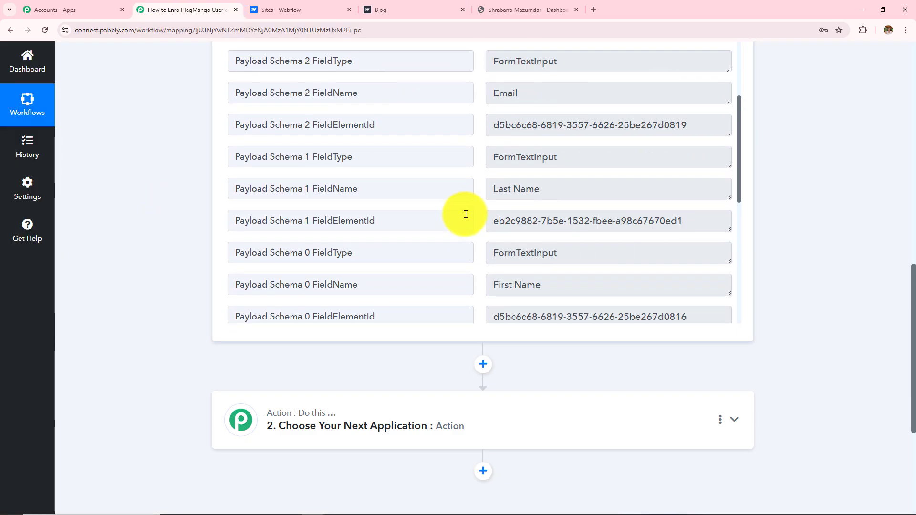
{"action": "scroll", "coordinate": [466, 214], "scroll_direction": "down", "scroll_amount": 5}
{"action": "double_click", "coordinate": [530, 268]}
{"action": "double_click", "coordinate": [541, 234]}
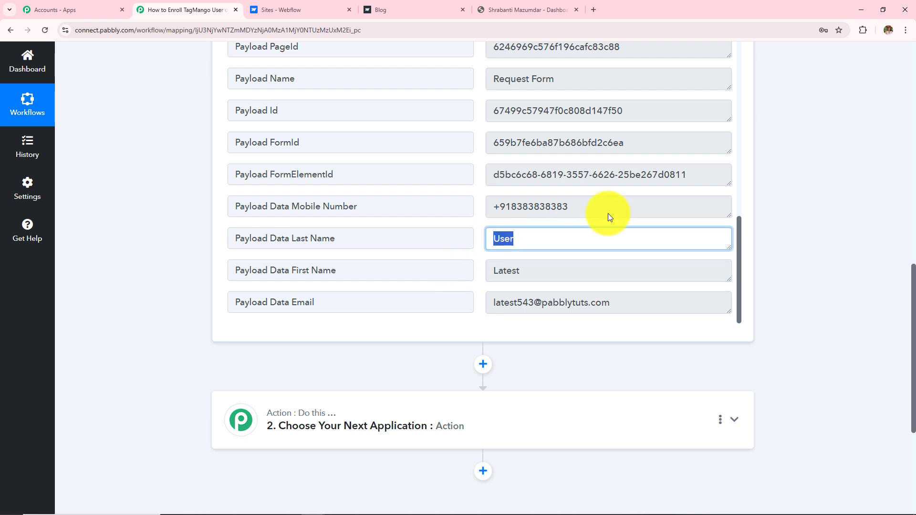
{"action": "triple_click", "coordinate": [576, 207]}
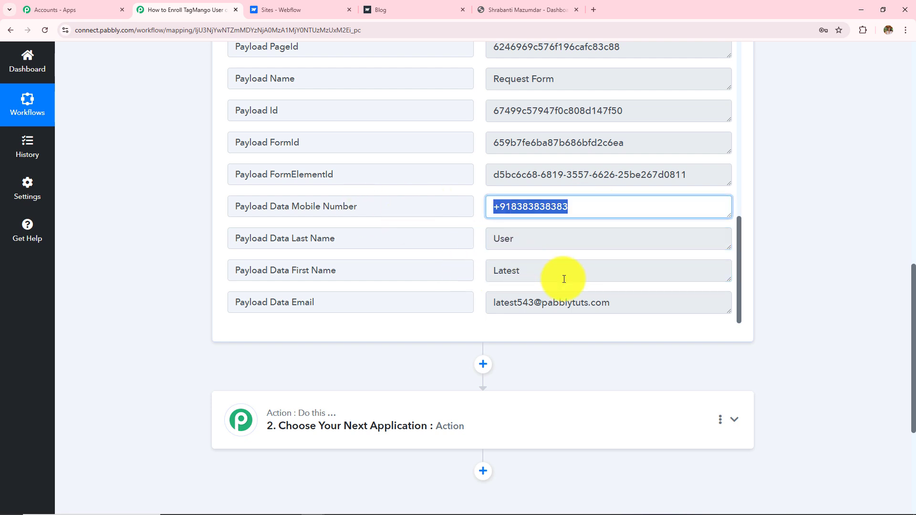
{"action": "triple_click", "coordinate": [616, 303]}
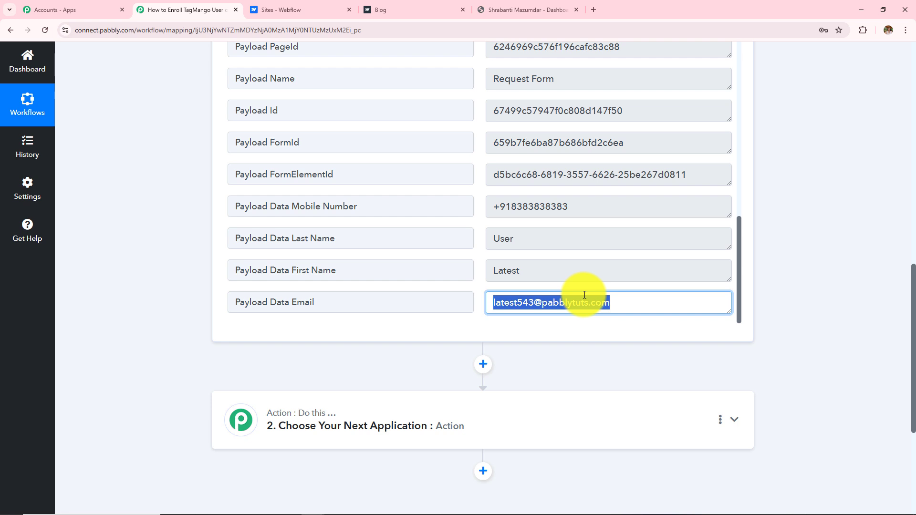
{"action": "left_click", "coordinate": [816, 180]}
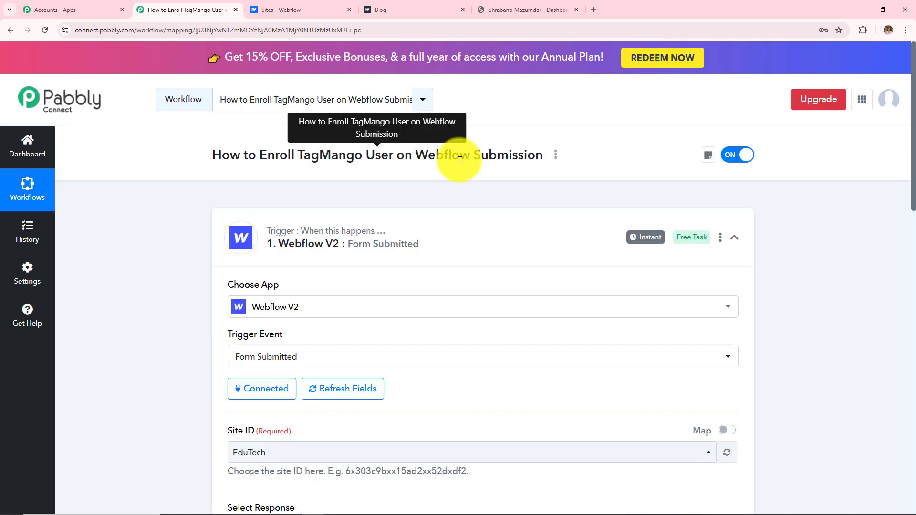
Step: Highlight parts of the workflow title while explaining
{"action": "left_click_drag", "start_coordinate": [412, 154], "coordinate": [495, 156]}
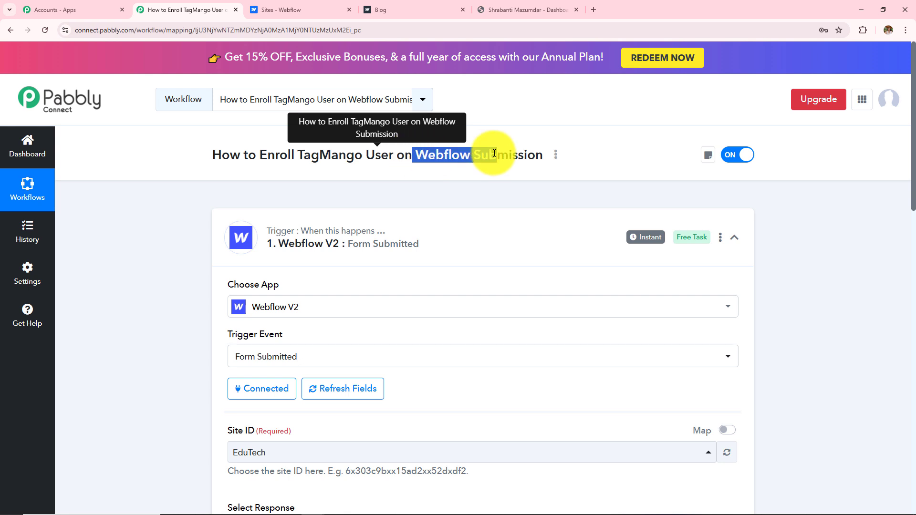
{"action": "left_click", "coordinate": [374, 179]}
{"action": "left_click_drag", "start_coordinate": [257, 155], "coordinate": [411, 155]}
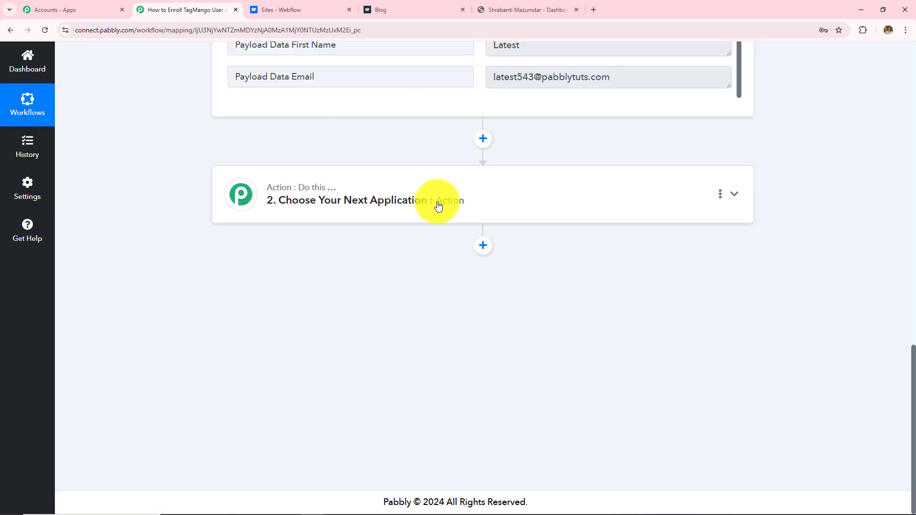
Step: Set the workflow's action step to TagMango with the Migrate User event
{"action": "left_click", "coordinate": [437, 202]}
{"action": "left_click", "coordinate": [262, 245]}
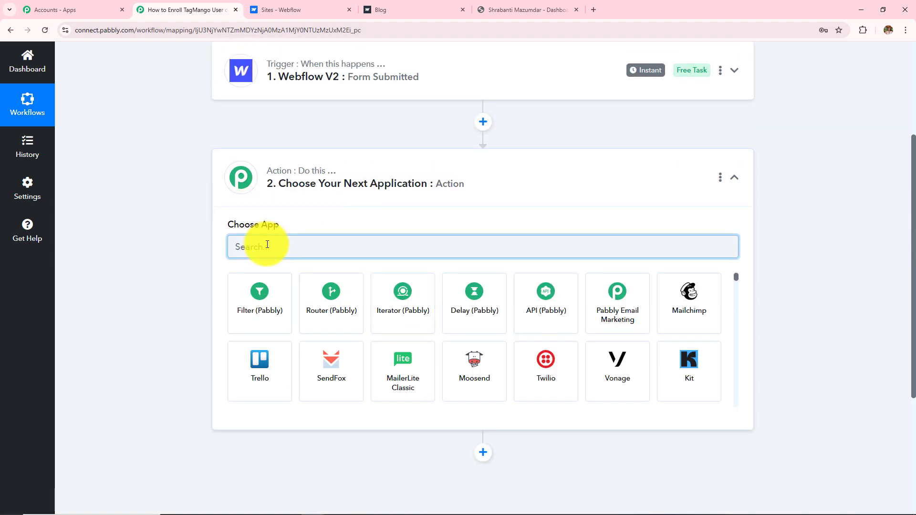
{"action": "type", "text": "Tagman"}
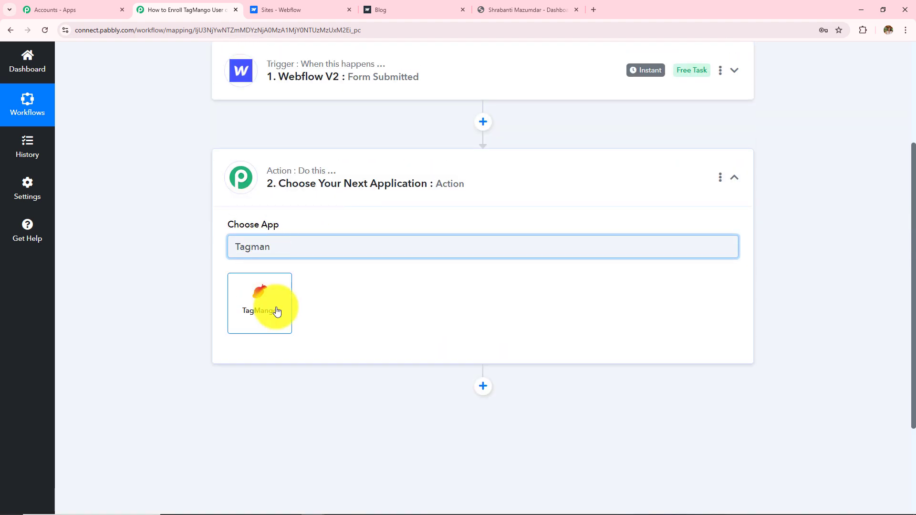
{"action": "left_click", "coordinate": [273, 307]}
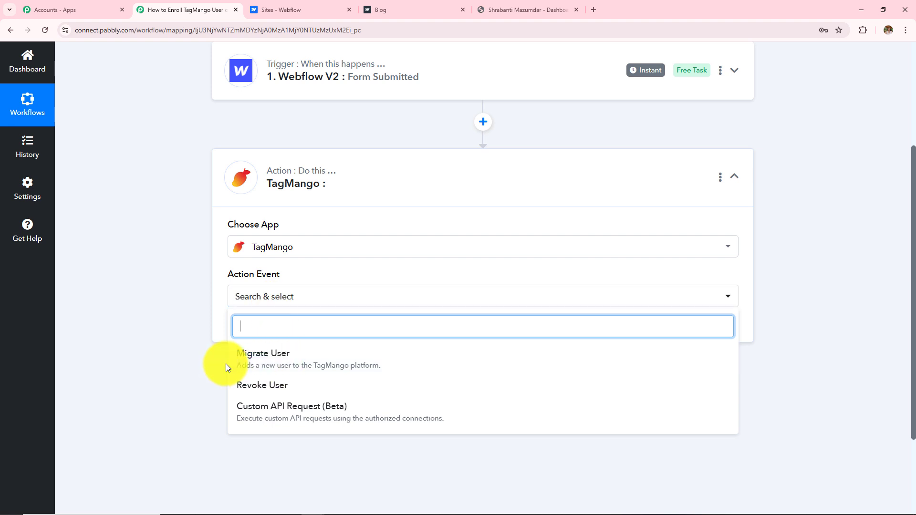
{"action": "left_click", "coordinate": [257, 365]}
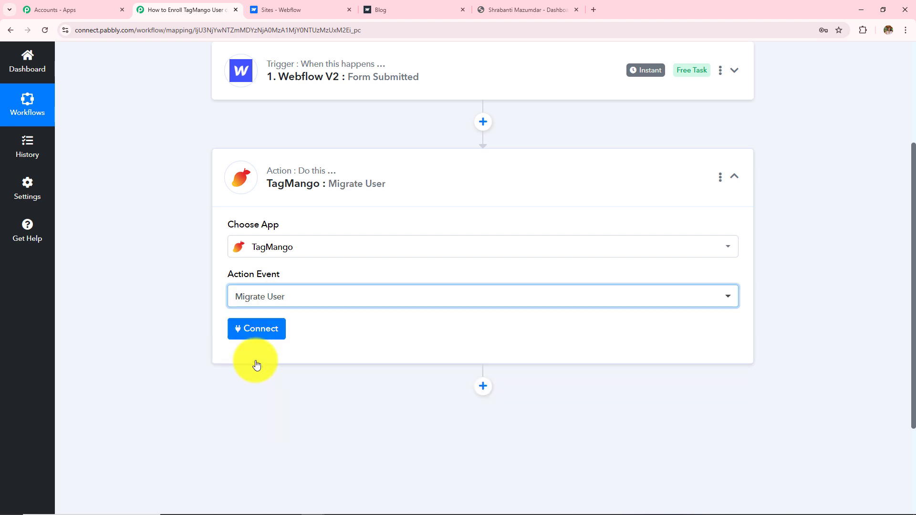
Step: Start a new TagMango connection, TagMango #2, and look up where its API key is found
{"action": "left_click", "coordinate": [268, 329]}
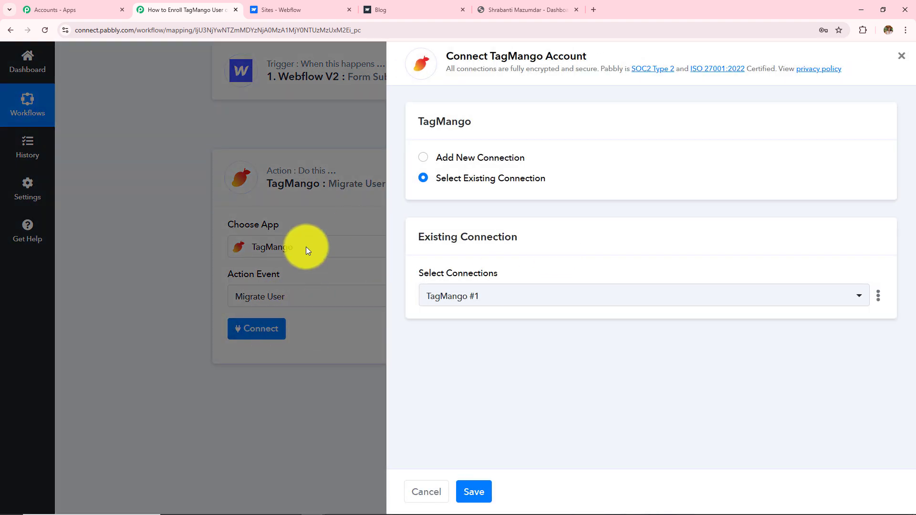
{"action": "left_click", "coordinate": [424, 160]}
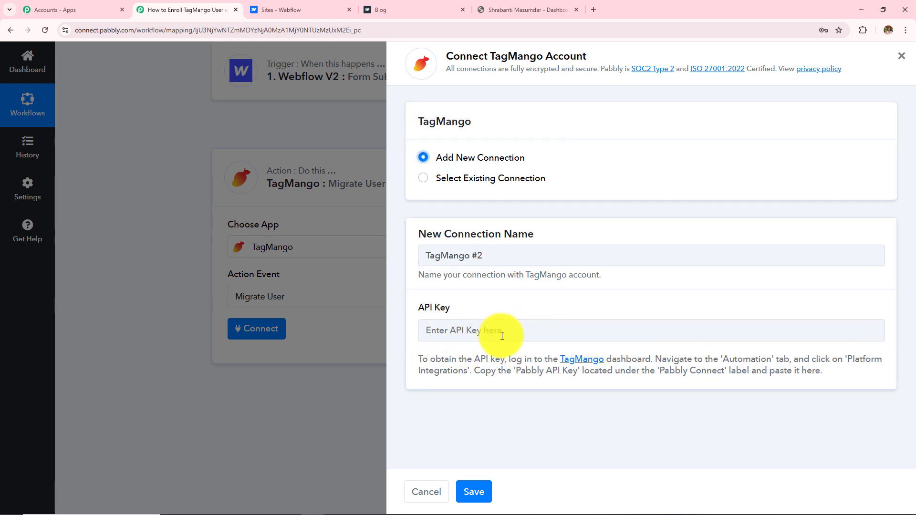
{"action": "left_click_drag", "start_coordinate": [418, 355], "coordinate": [879, 365]}
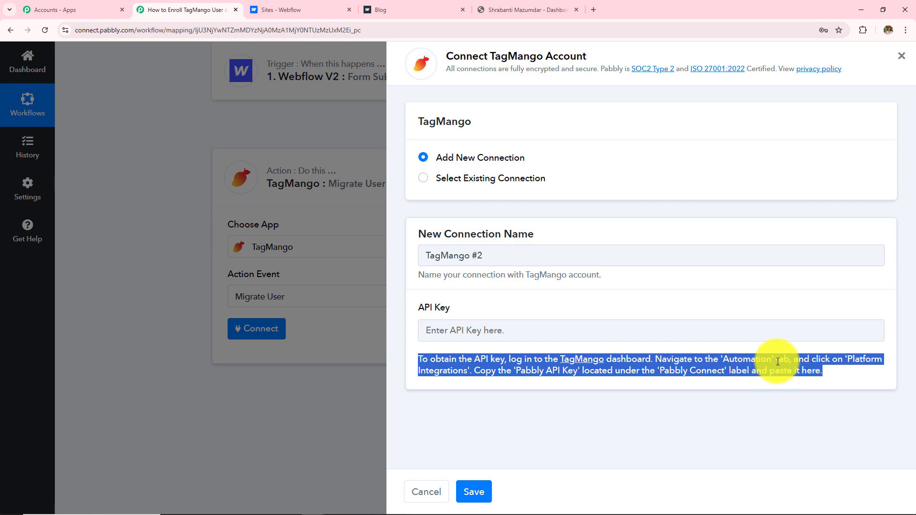
{"action": "left_click", "coordinate": [498, 5]}
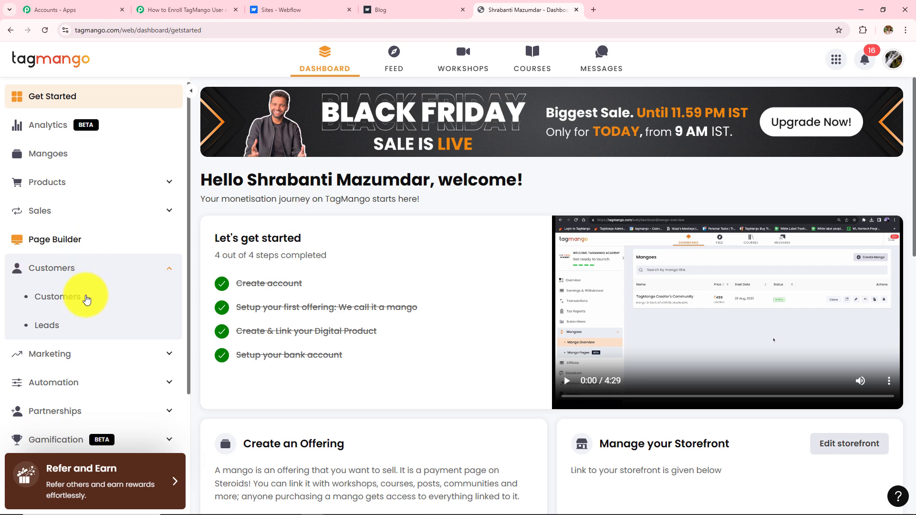
Step: Copy the Pabbly API key from TagMango's Automation > Platform Integrations page
{"action": "left_click", "coordinate": [85, 388]}
{"action": "scroll", "coordinate": [128, 295], "scroll_direction": "down", "scroll_amount": 3}
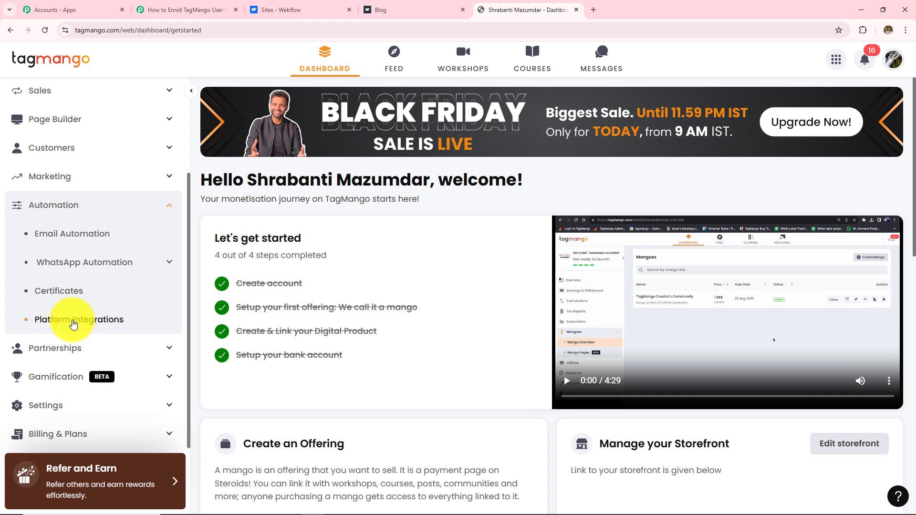
{"action": "left_click", "coordinate": [73, 325]}
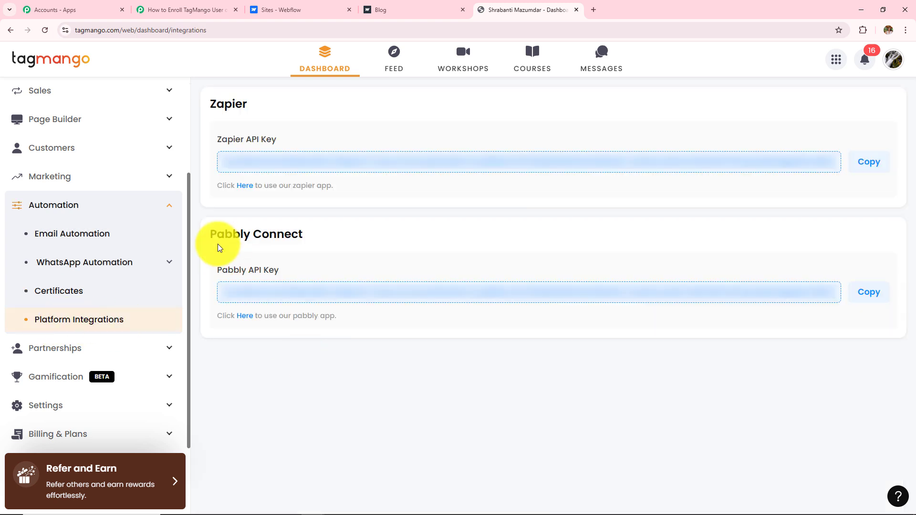
{"action": "left_click_drag", "start_coordinate": [211, 236], "coordinate": [313, 286]}
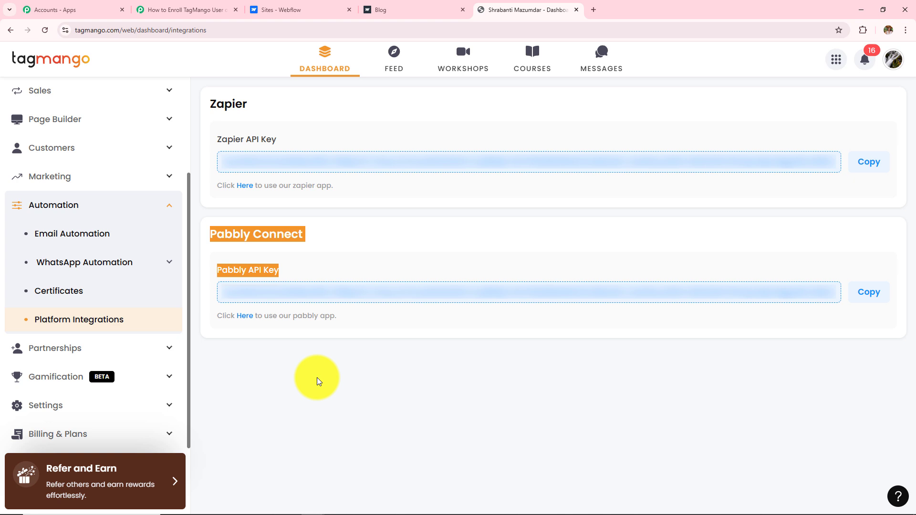
{"action": "left_click", "coordinate": [866, 292]}
Step: Paste the copied API key into the TagMango connection and save it, revealing the Migrate User fields
{"action": "key", "text": "ctrl+2"}
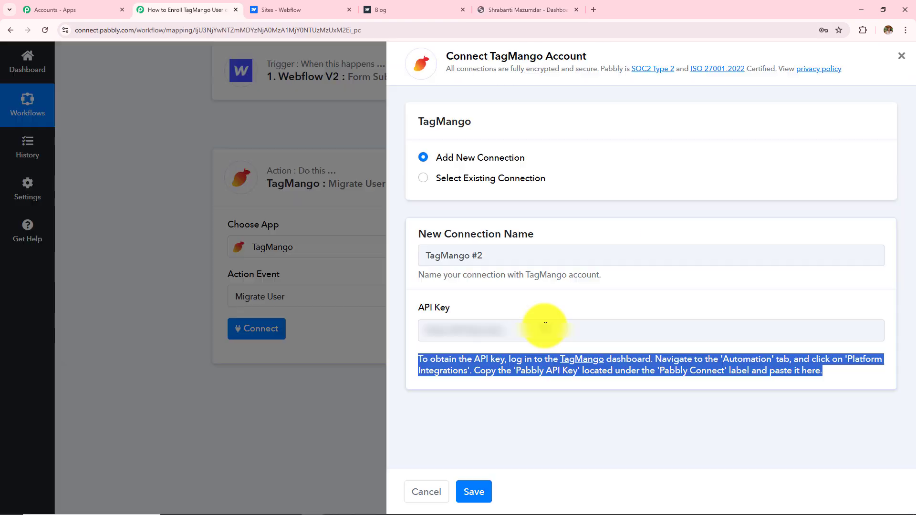
{"action": "left_click", "coordinate": [545, 329]}
{"action": "key", "text": "ctrl+v"}
{"action": "left_click", "coordinate": [479, 486]}
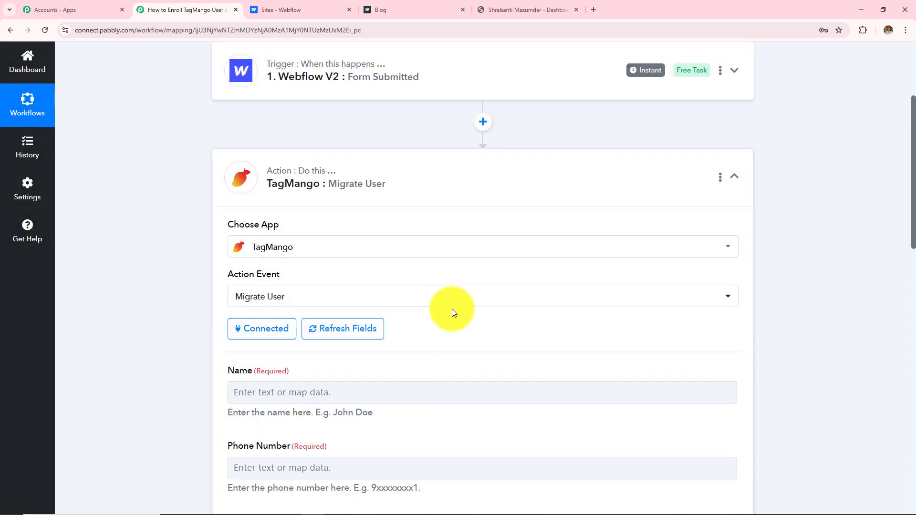
{"action": "scroll", "coordinate": [433, 236], "scroll_direction": "down", "scroll_amount": 13}
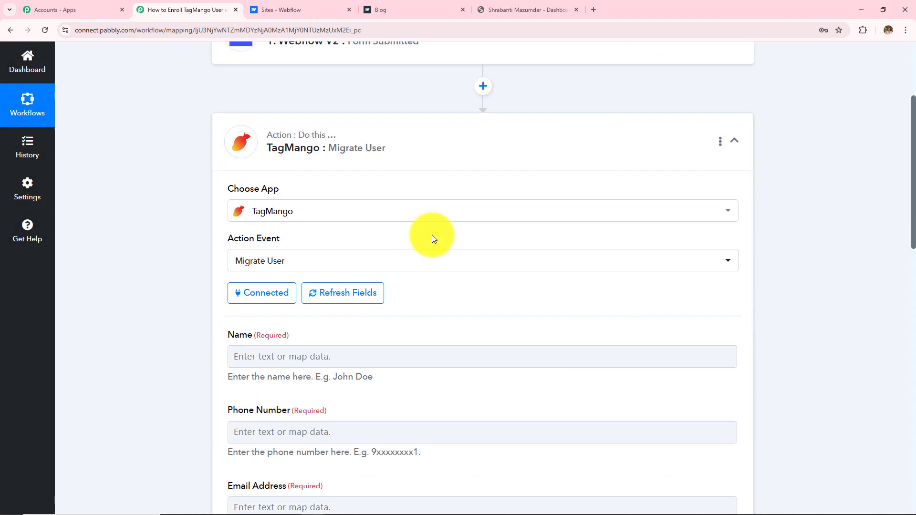
{"action": "scroll", "coordinate": [433, 235], "scroll_direction": "up", "scroll_amount": 10}
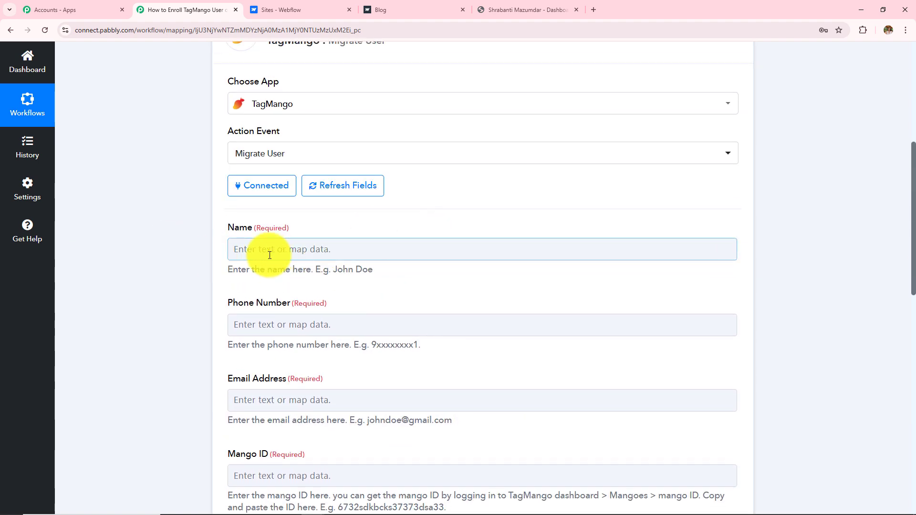
{"action": "scroll", "coordinate": [269, 255], "scroll_direction": "up", "scroll_amount": 2}
{"action": "scroll", "coordinate": [270, 258], "scroll_direction": "down", "scroll_amount": 2}
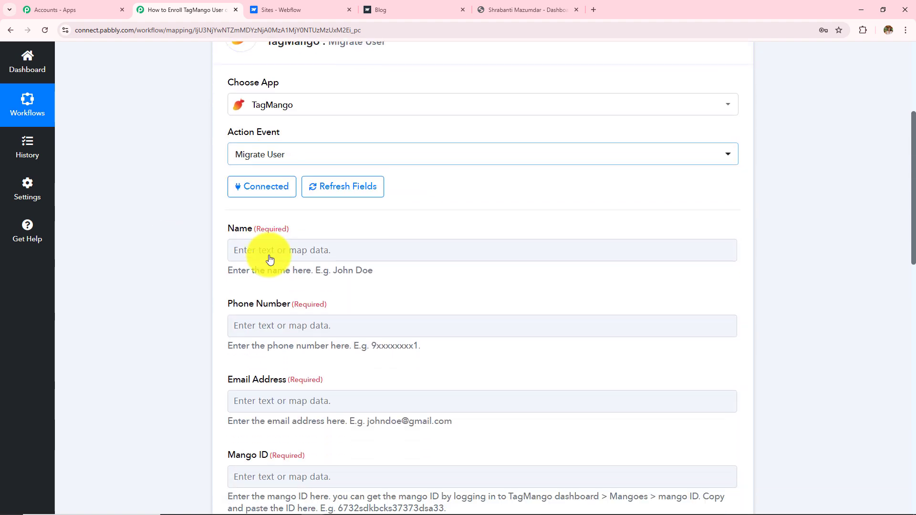
{"action": "left_click", "coordinate": [269, 259]}
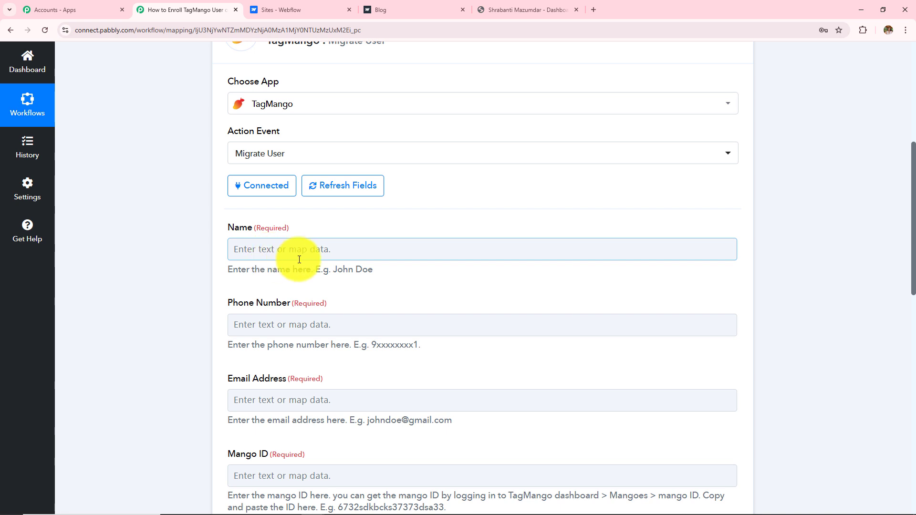
{"action": "scroll", "coordinate": [299, 260], "scroll_direction": "up", "scroll_amount": 5}
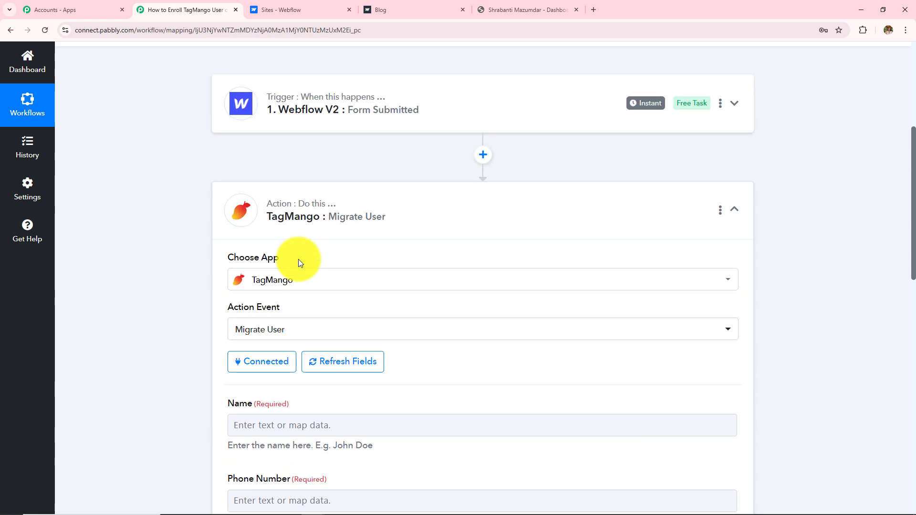
{"action": "scroll", "coordinate": [300, 262], "scroll_direction": "up", "scroll_amount": 1}
{"action": "scroll", "coordinate": [368, 270], "scroll_direction": "down", "scroll_amount": 6}
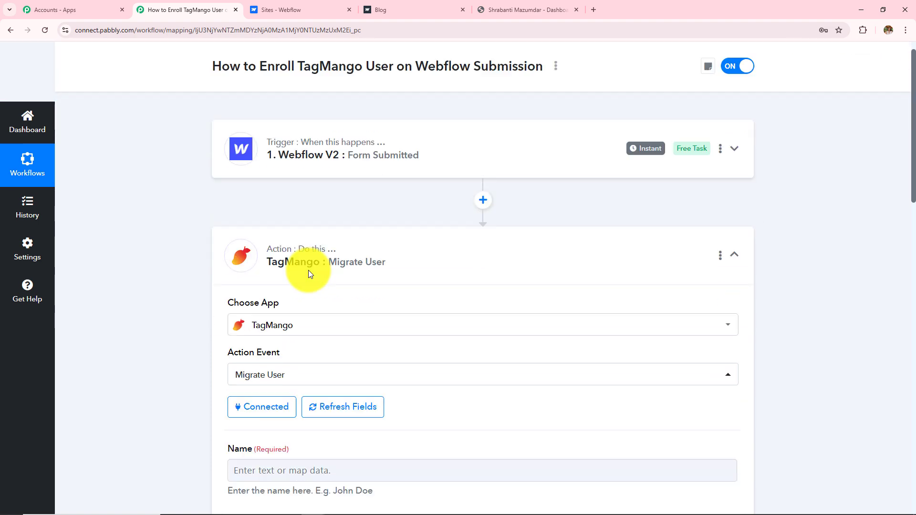
Step: Map the Webflow Payload Data First Name and Last Name into the Name field
{"action": "left_click", "coordinate": [349, 251]}
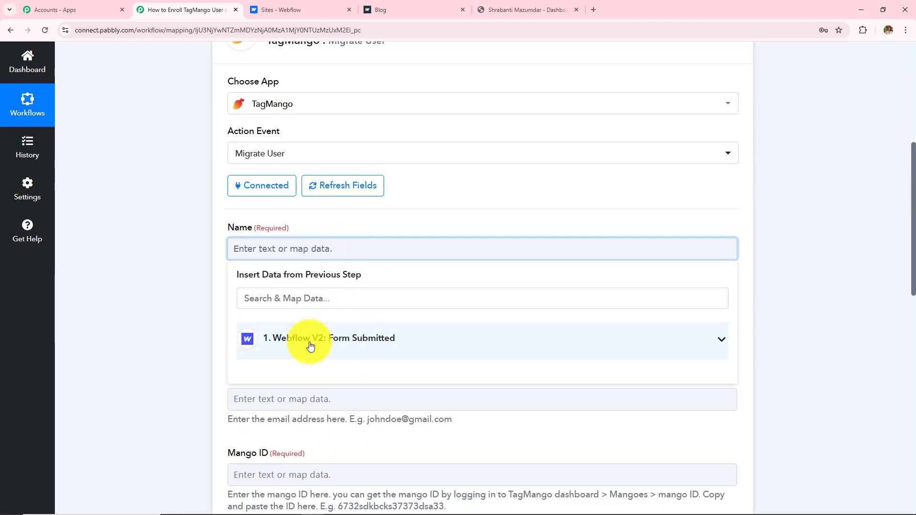
{"action": "left_click", "coordinate": [327, 347]}
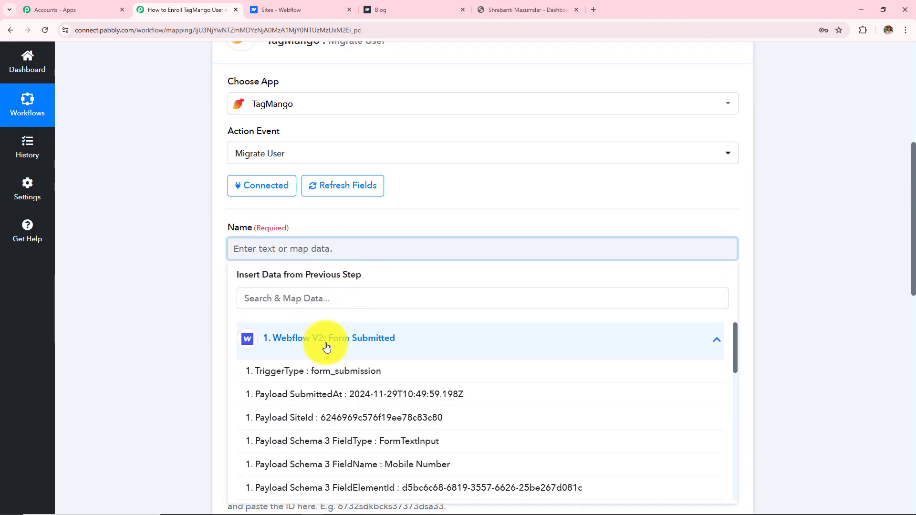
{"action": "scroll", "coordinate": [402, 317], "scroll_direction": "down", "scroll_amount": 5}
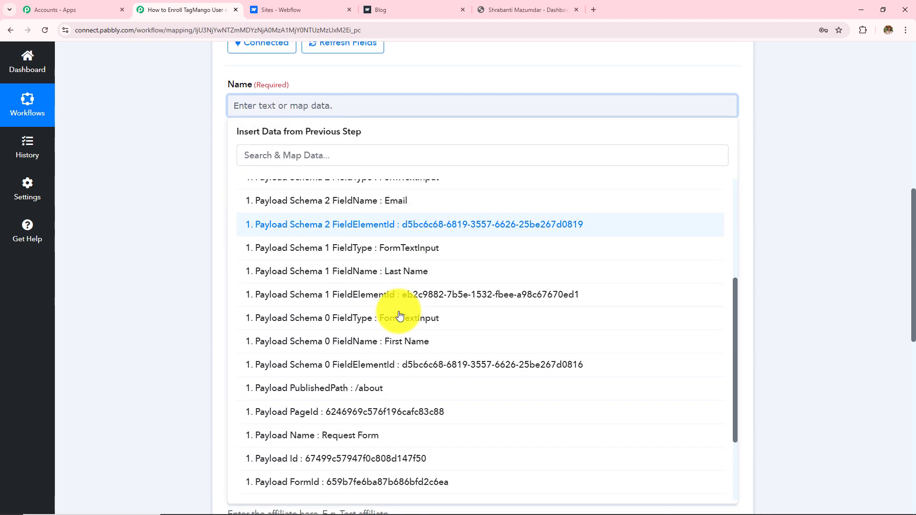
{"action": "scroll", "coordinate": [400, 316], "scroll_direction": "down", "scroll_amount": 3}
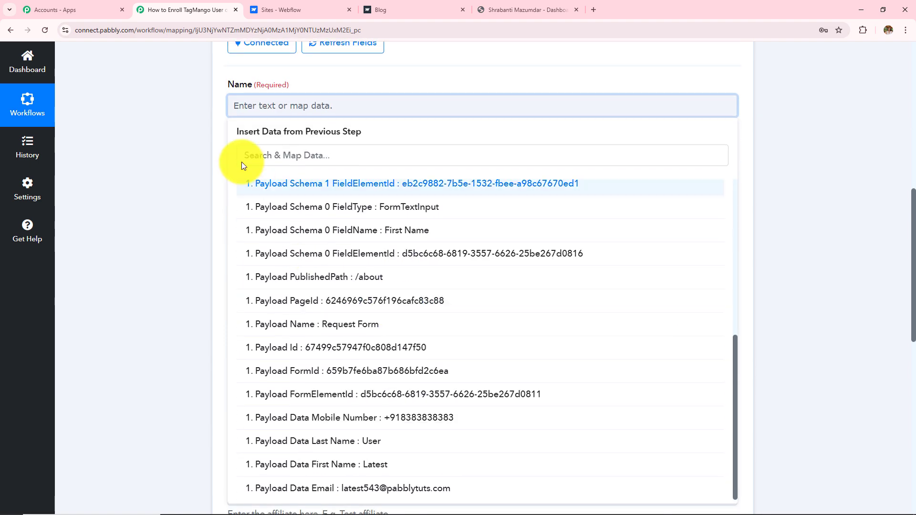
{"action": "left_click", "coordinate": [387, 462]}
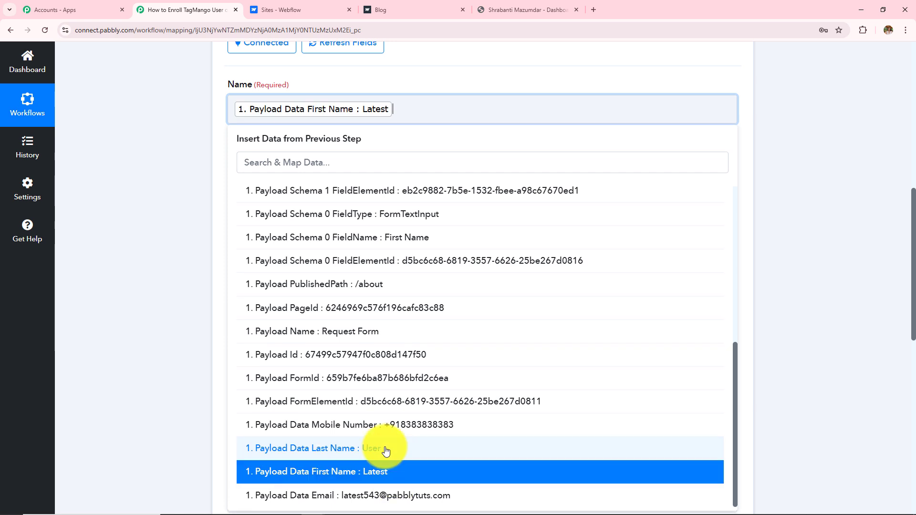
{"action": "left_click", "coordinate": [381, 440]}
{"action": "left_click", "coordinate": [179, 273]}
{"action": "left_click", "coordinate": [392, 108]}
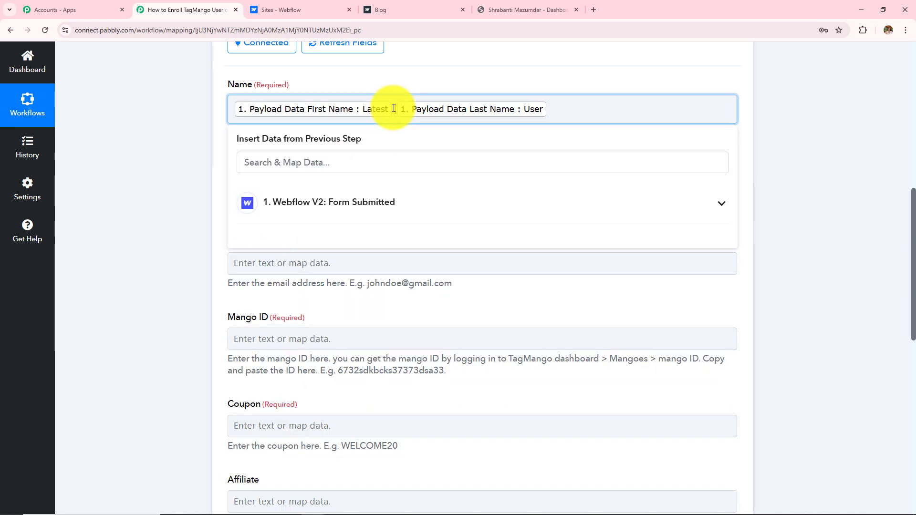
Step: Review the Phone Number field's format hint and Webflow data options, leaving it unmapped
{"action": "left_click", "coordinate": [270, 144]}
{"action": "left_click", "coordinate": [256, 192]}
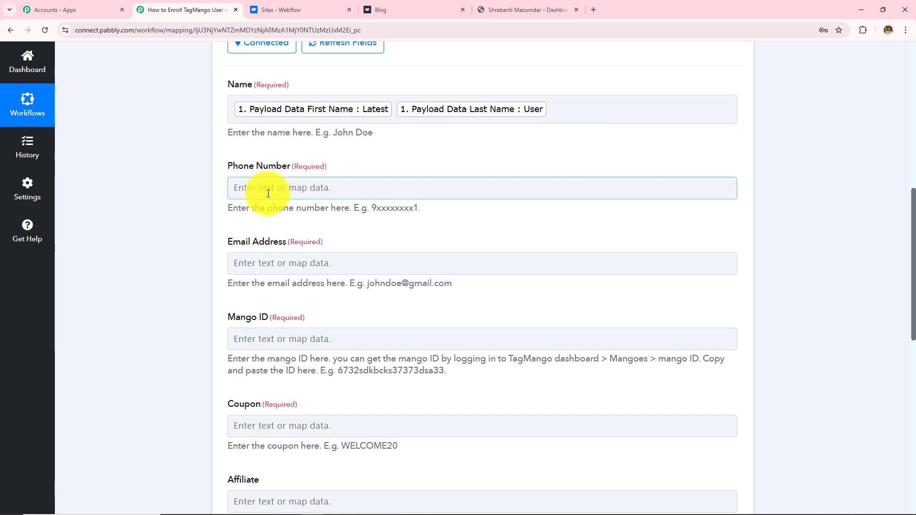
{"action": "left_click_drag", "start_coordinate": [221, 204], "coordinate": [349, 225]}
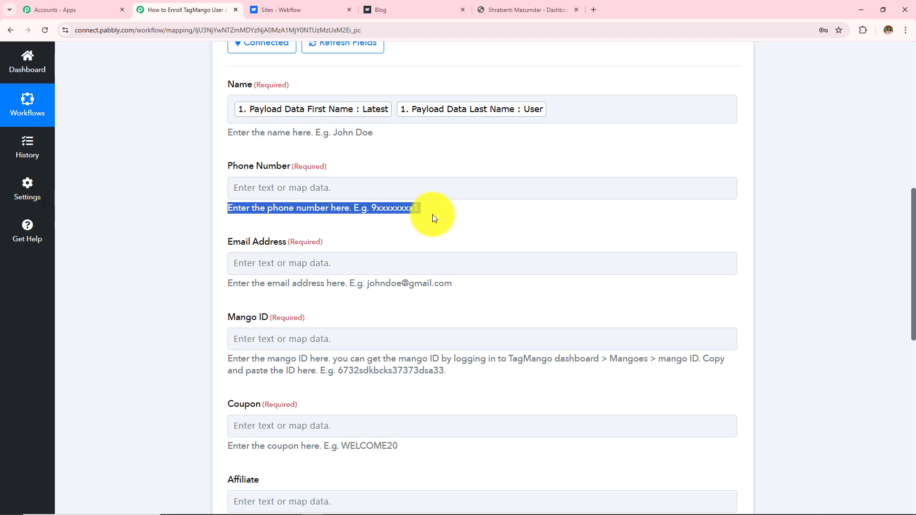
{"action": "left_click", "coordinate": [415, 189]}
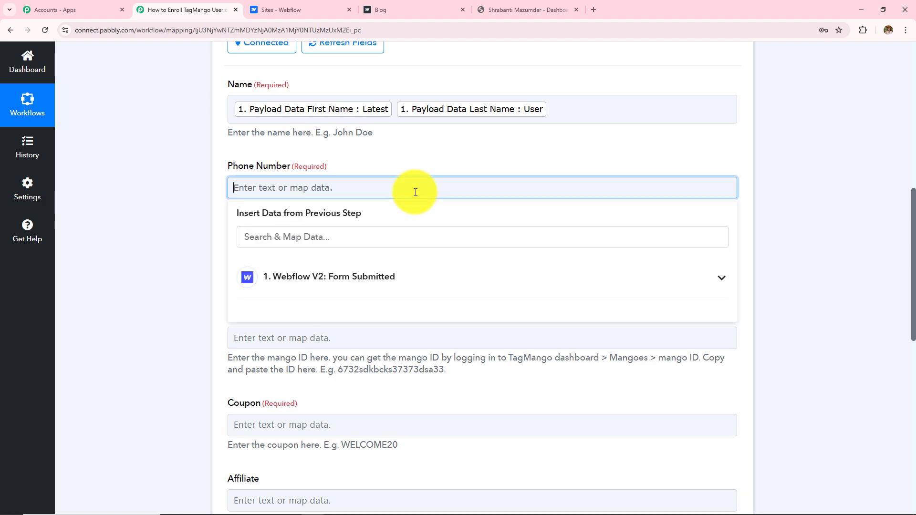
{"action": "left_click", "coordinate": [331, 280]}
{"action": "scroll", "coordinate": [374, 358], "scroll_direction": "down", "scroll_amount": 10}
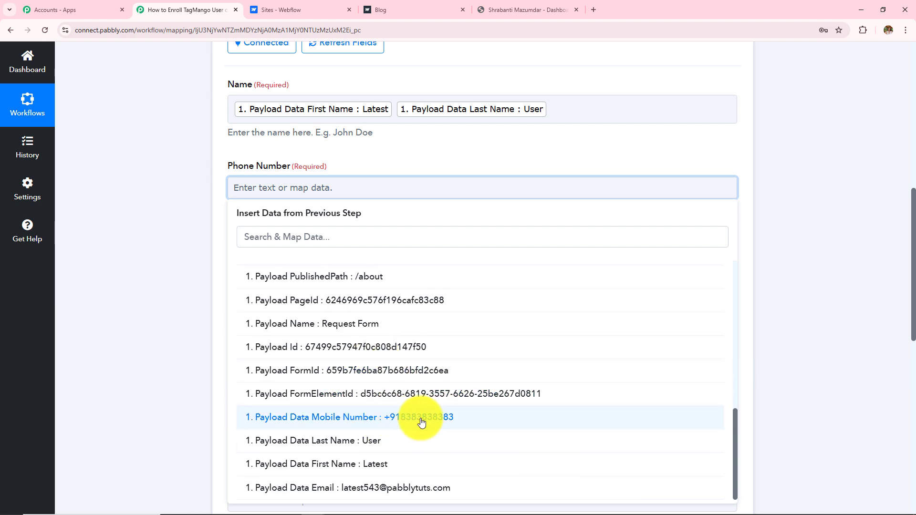
{"action": "left_click", "coordinate": [177, 323]}
{"action": "scroll", "coordinate": [344, 280], "scroll_direction": "up", "scroll_amount": 8}
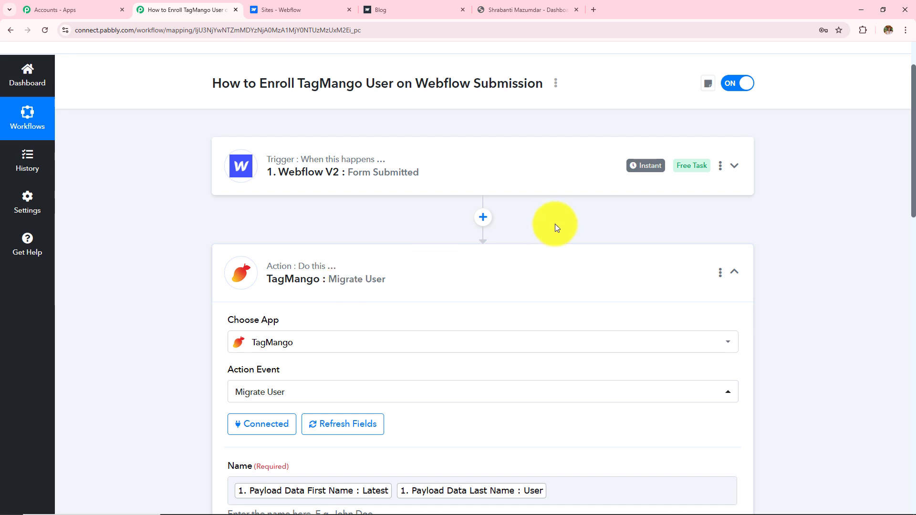
Step: Add a Text Formatter (Pabbly) Split Text action step after the Webflow trigger
{"action": "left_click", "coordinate": [484, 219]}
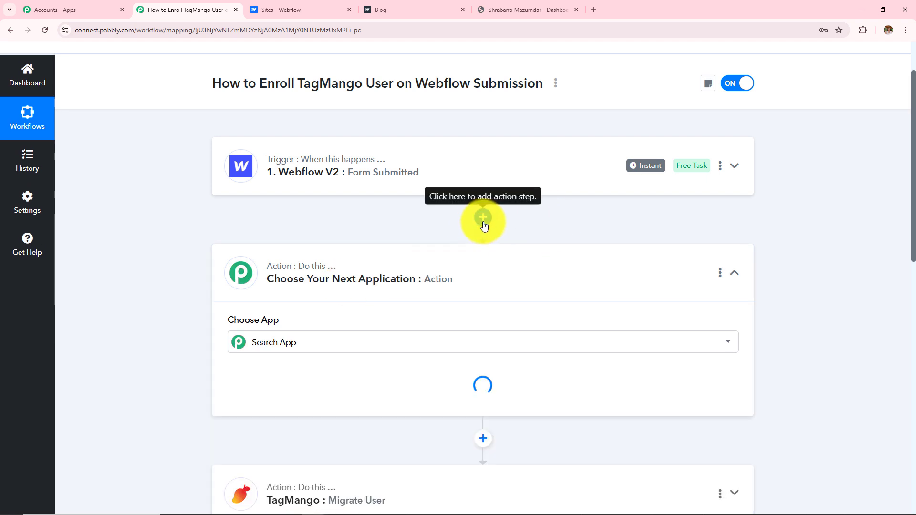
{"action": "left_click", "coordinate": [287, 248]}
{"action": "type", "text": "T"}
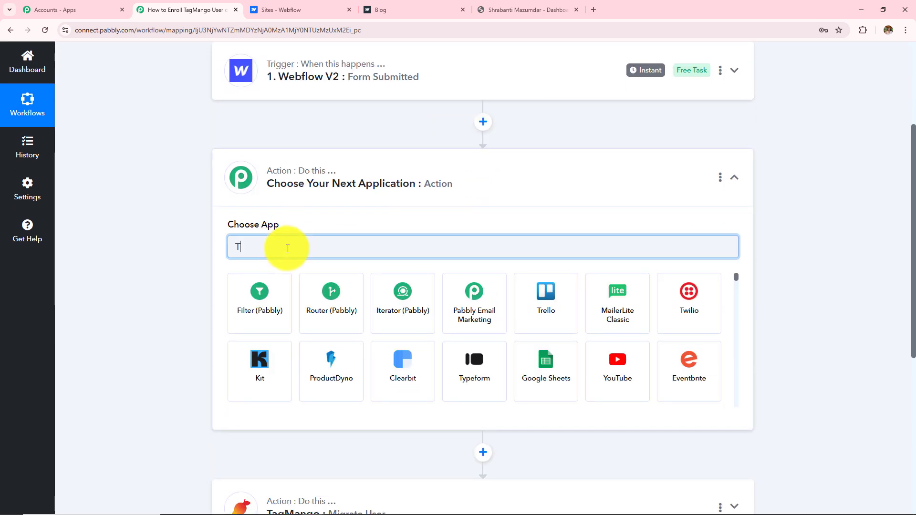
{"action": "type", "text": "ext"}
{"action": "left_click", "coordinate": [267, 301]}
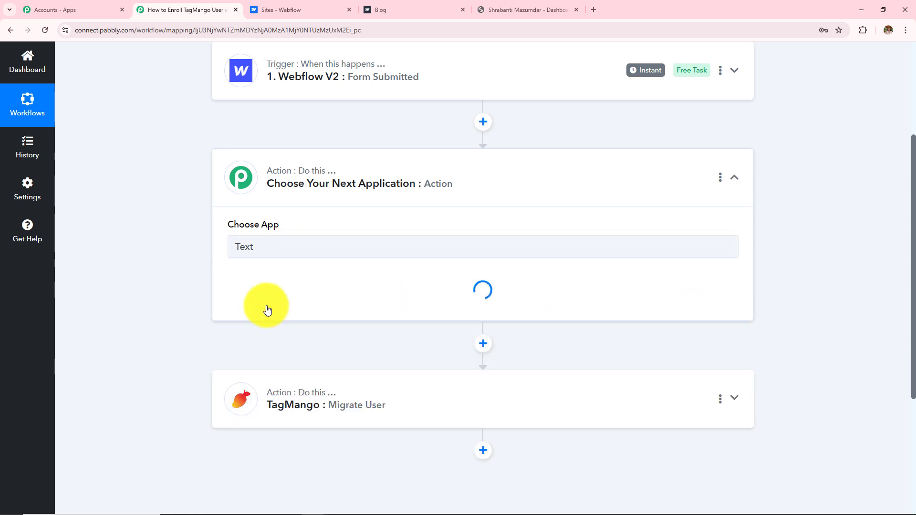
{"action": "left_click", "coordinate": [246, 295]}
{"action": "scroll", "coordinate": [297, 221], "scroll_direction": "down", "scroll_amount": 3}
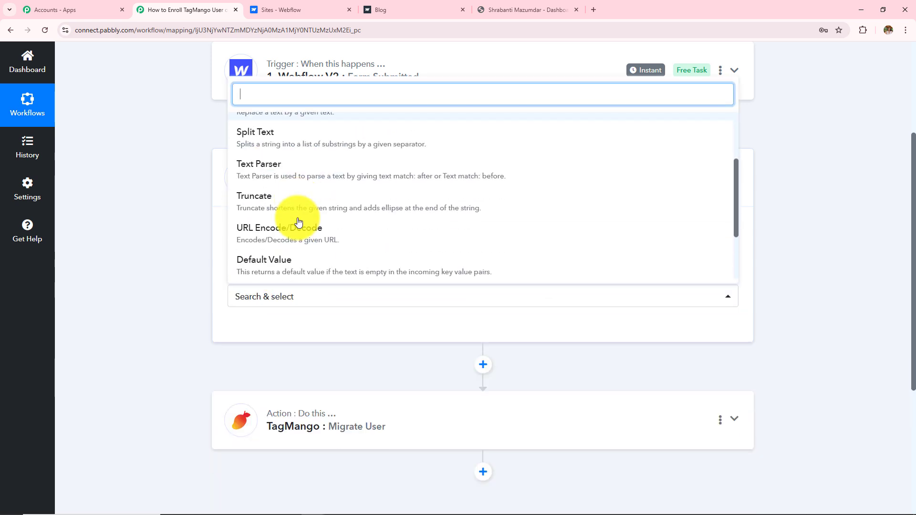
{"action": "scroll", "coordinate": [299, 222], "scroll_direction": "up", "scroll_amount": 3}
{"action": "left_click", "coordinate": [284, 219]}
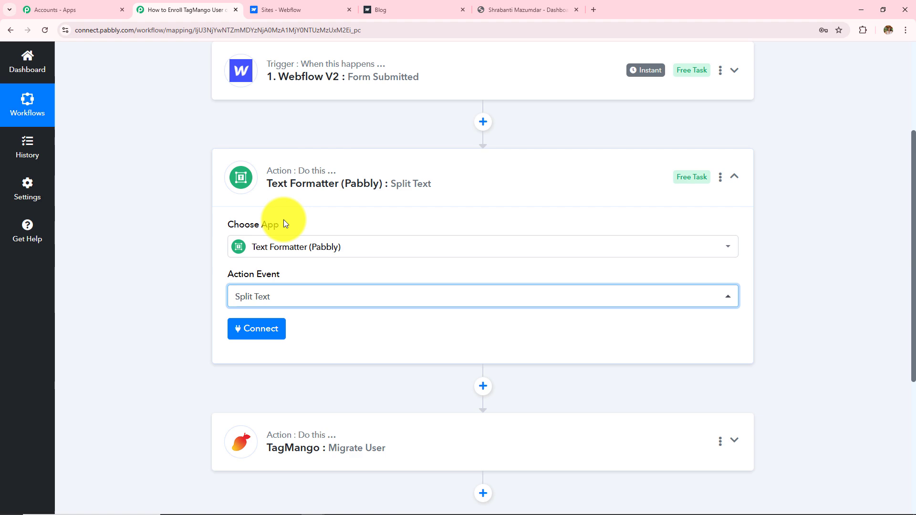
{"action": "left_click", "coordinate": [252, 337]}
Step: Split the form's Mobile Number on separator +91, keeping the Last segment, and save the step
{"action": "scroll", "coordinate": [315, 295], "scroll_direction": "down", "scroll_amount": 2}
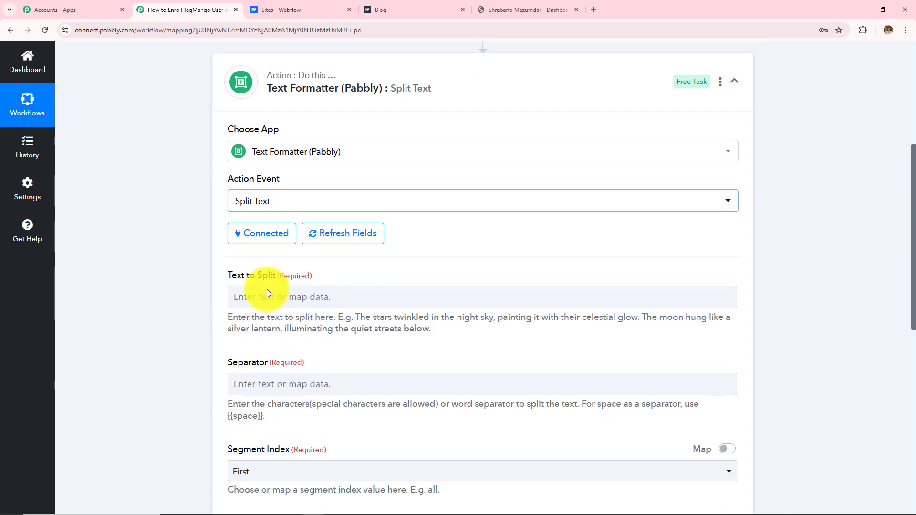
{"action": "left_click", "coordinate": [296, 295]}
{"action": "scroll", "coordinate": [343, 287], "scroll_direction": "down", "scroll_amount": 3}
{"action": "left_click", "coordinate": [354, 253]}
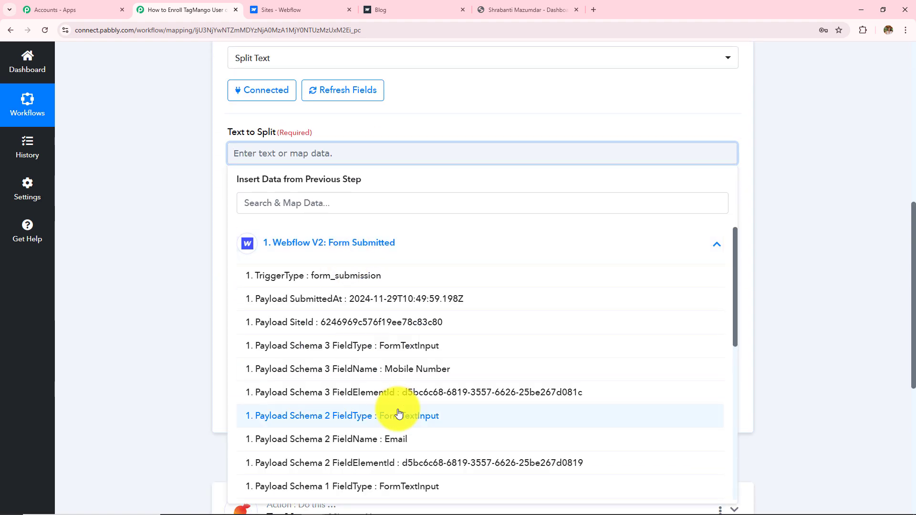
{"action": "scroll", "coordinate": [396, 382], "scroll_direction": "down", "scroll_amount": 5}
{"action": "left_click", "coordinate": [399, 431]}
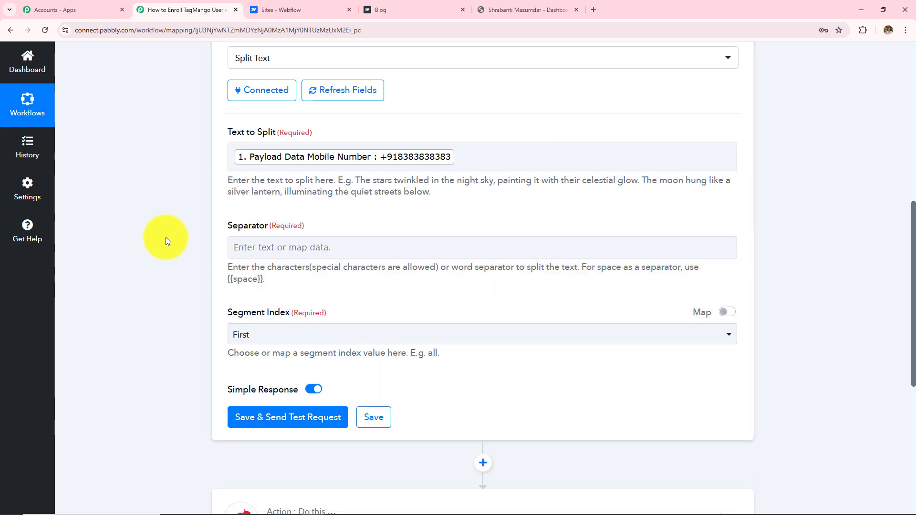
{"action": "left_click", "coordinate": [259, 248]}
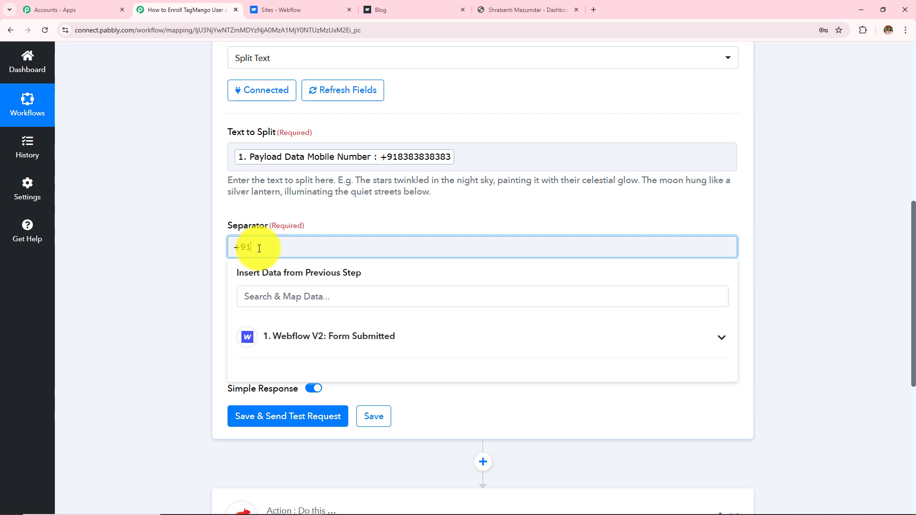
{"action": "left_click", "coordinate": [198, 259]}
{"action": "left_click", "coordinate": [273, 333]}
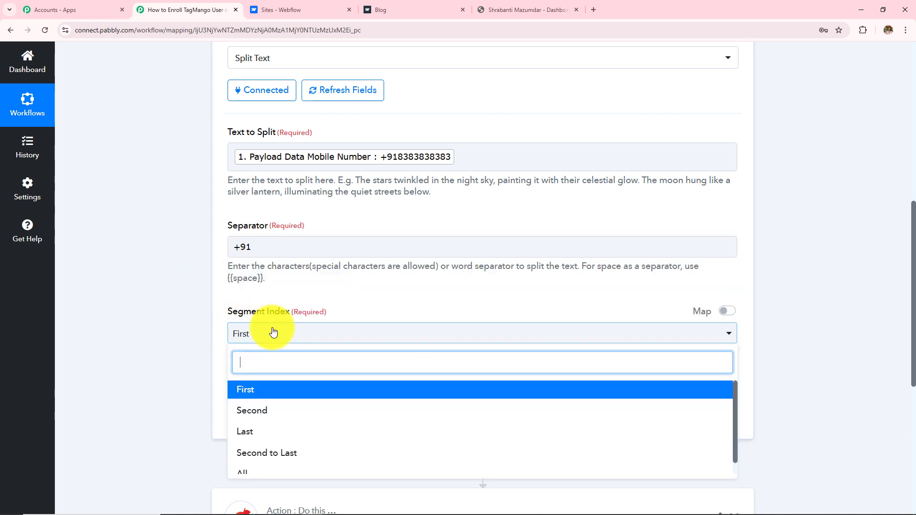
{"action": "left_click", "coordinate": [266, 435]}
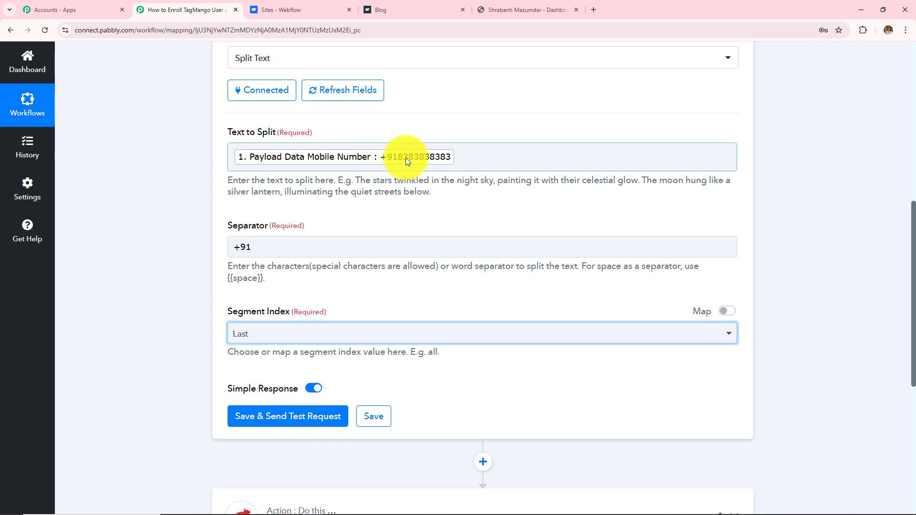
{"action": "left_click", "coordinate": [159, 208]}
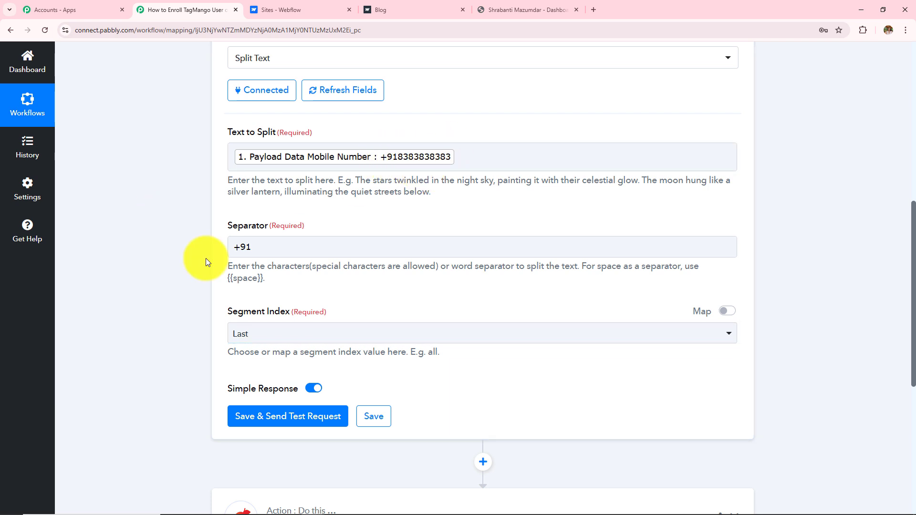
Step: Test the Split Text step and map its 2. Result into Migrate User's Phone Number
{"action": "left_click", "coordinate": [246, 420]}
{"action": "scroll", "coordinate": [523, 273], "scroll_direction": "down", "scroll_amount": 5}
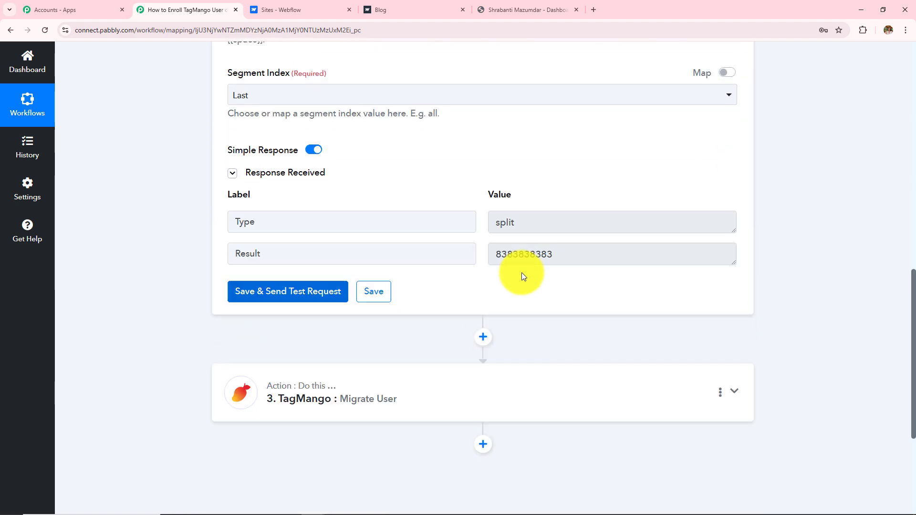
{"action": "left_click_drag", "start_coordinate": [564, 251], "coordinate": [348, 267]}
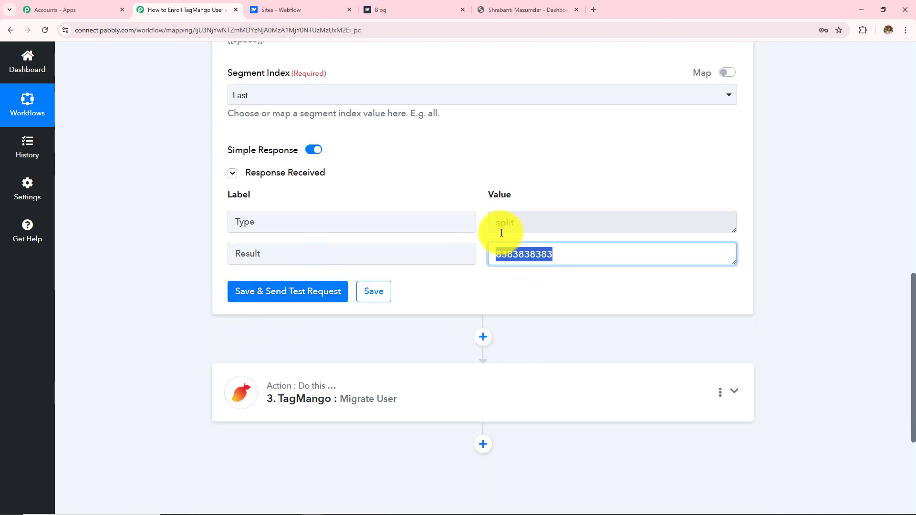
{"action": "left_click", "coordinate": [350, 392]}
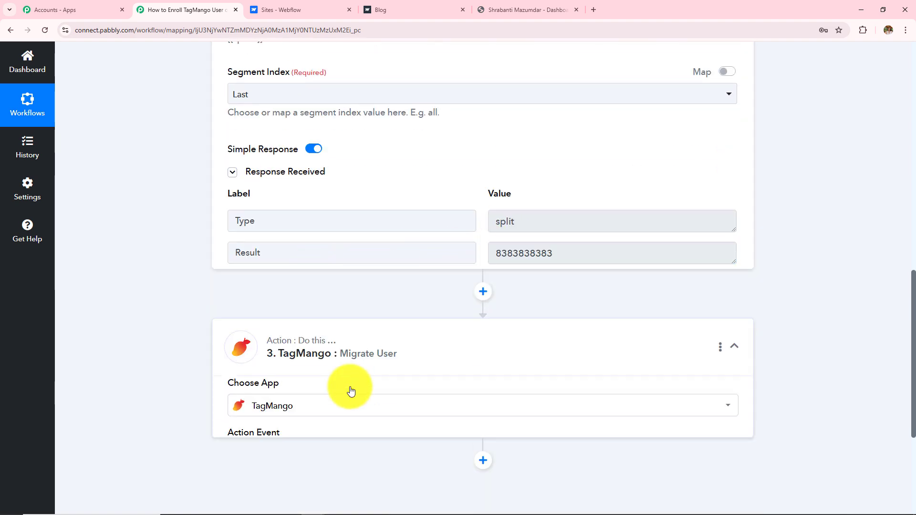
{"action": "scroll", "coordinate": [350, 388], "scroll_direction": "up", "scroll_amount": 5}
{"action": "scroll", "coordinate": [351, 381], "scroll_direction": "down", "scroll_amount": 4}
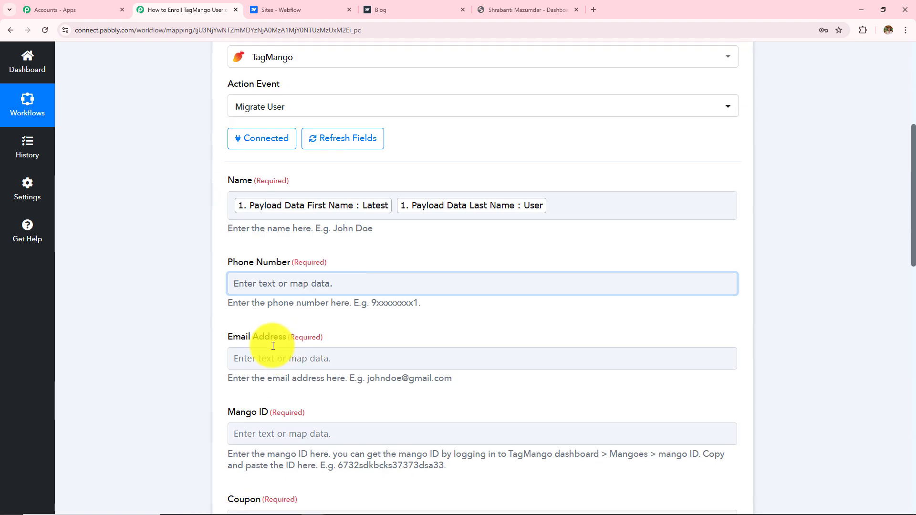
{"action": "left_click", "coordinate": [290, 281]}
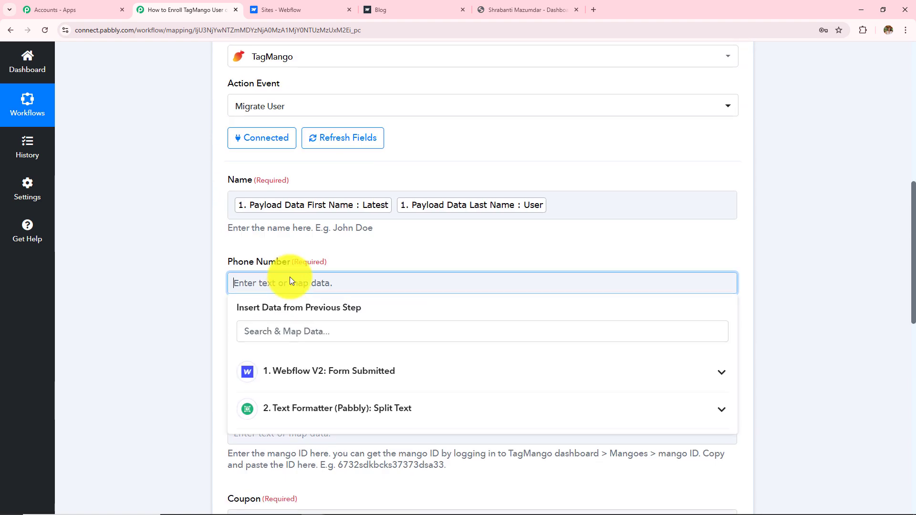
{"action": "left_click", "coordinate": [305, 415]}
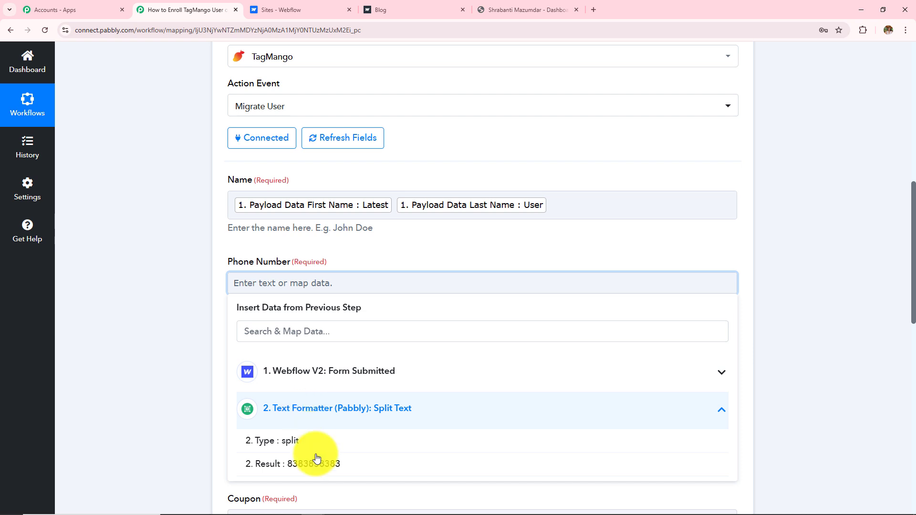
{"action": "left_click", "coordinate": [291, 473]}
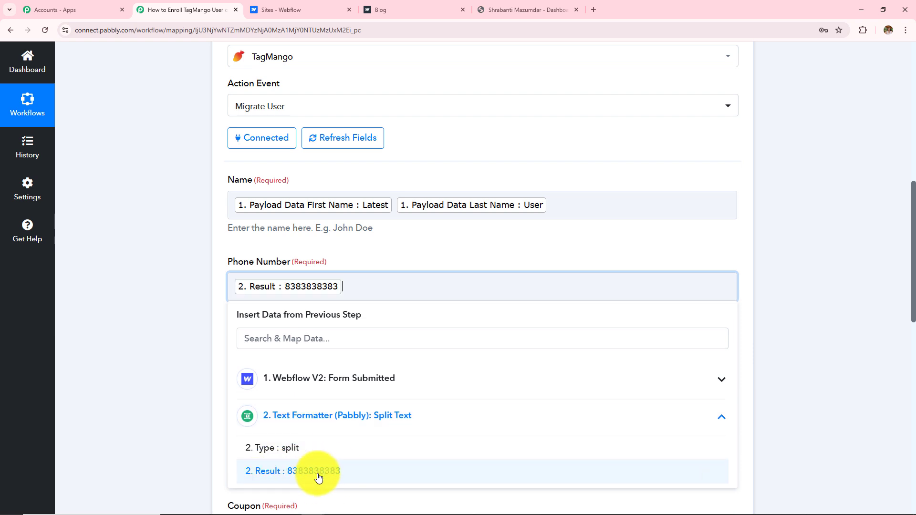
{"action": "left_click", "coordinate": [184, 340]}
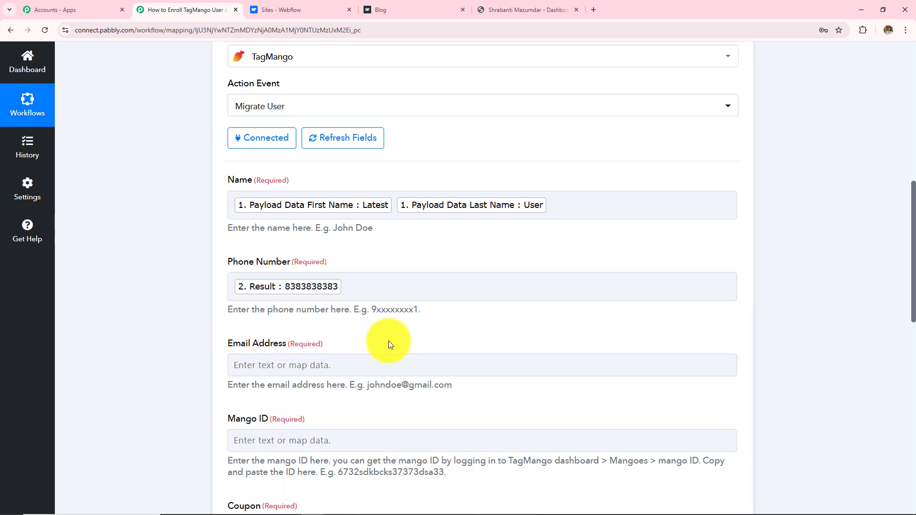
Step: Map the form's Payload Data Email into the Email Address field
{"action": "scroll", "coordinate": [388, 341], "scroll_direction": "down", "scroll_amount": 3}
{"action": "left_click", "coordinate": [320, 221]}
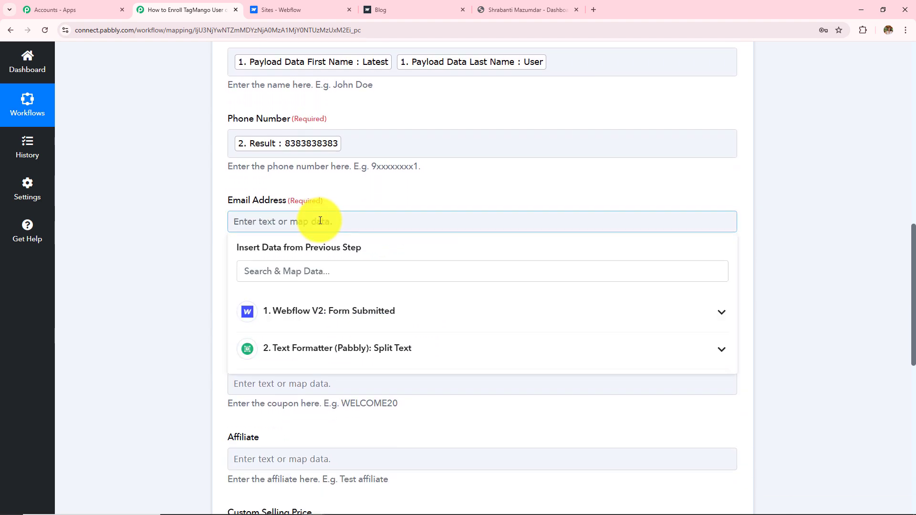
{"action": "left_click", "coordinate": [338, 311]}
{"action": "scroll", "coordinate": [358, 401], "scroll_direction": "down", "scroll_amount": 5}
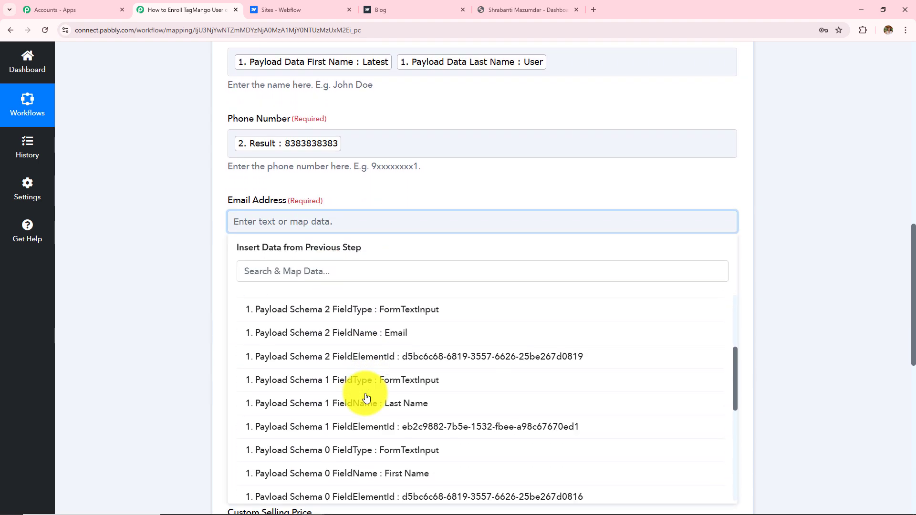
{"action": "scroll", "coordinate": [367, 397], "scroll_direction": "down", "scroll_amount": 5}
{"action": "left_click", "coordinate": [381, 450]}
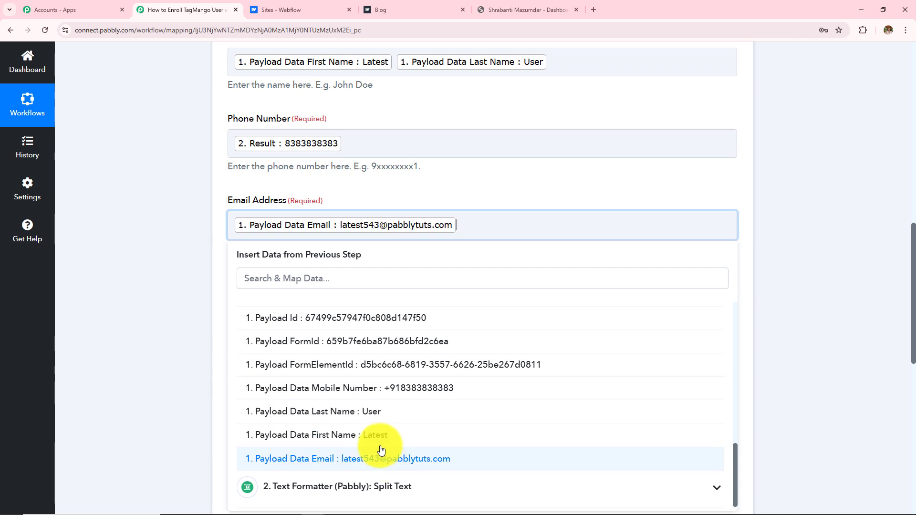
{"action": "left_click", "coordinate": [168, 291]}
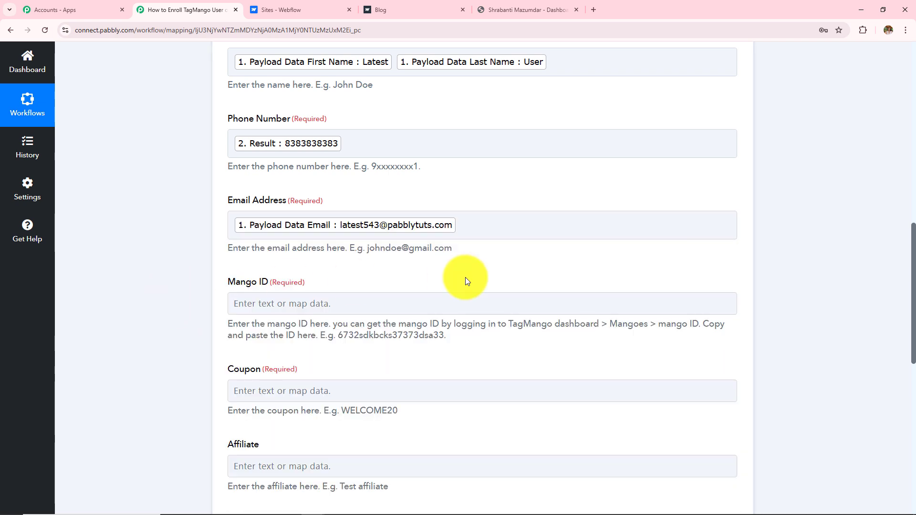
{"action": "scroll", "coordinate": [419, 287], "scroll_direction": "down", "scroll_amount": 1}
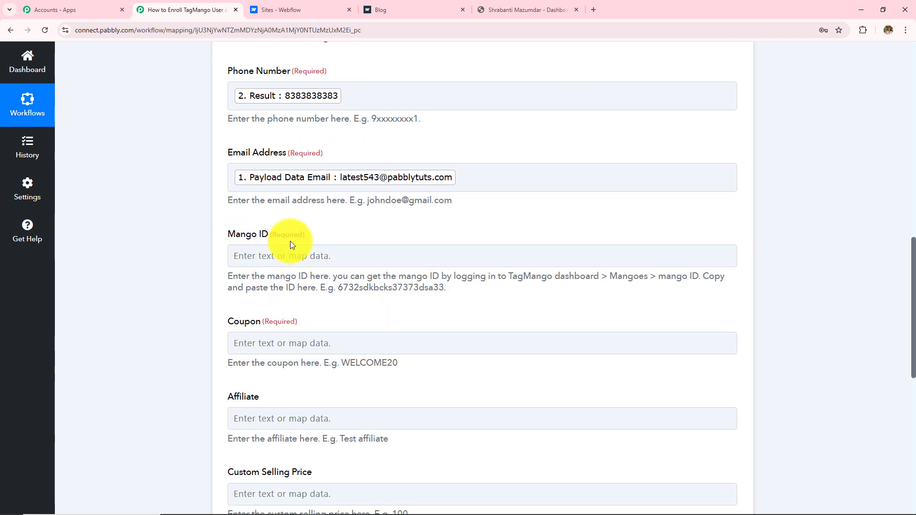
{"action": "left_click_drag", "start_coordinate": [232, 276], "coordinate": [587, 295]}
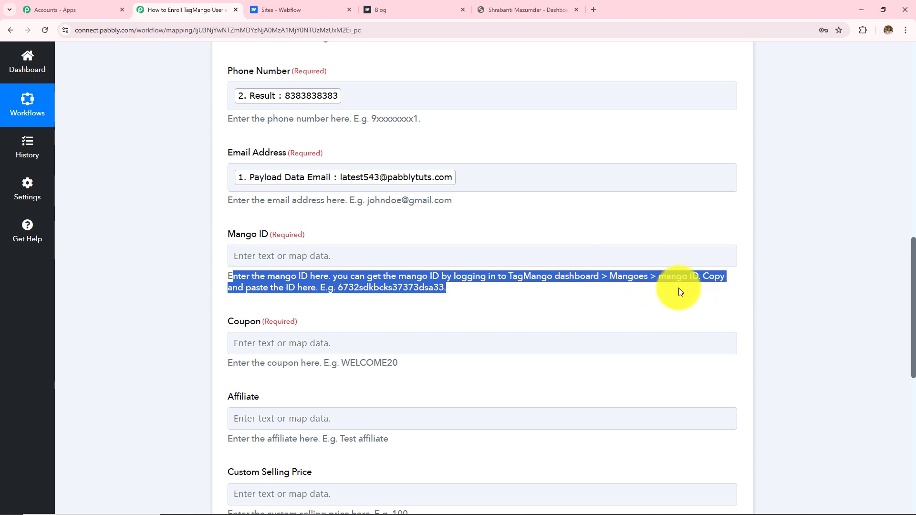
Step: Copy the Basic's of PHP mango ID from TagMango's Mangoes list into the Mango ID field
{"action": "left_click", "coordinate": [528, 10]}
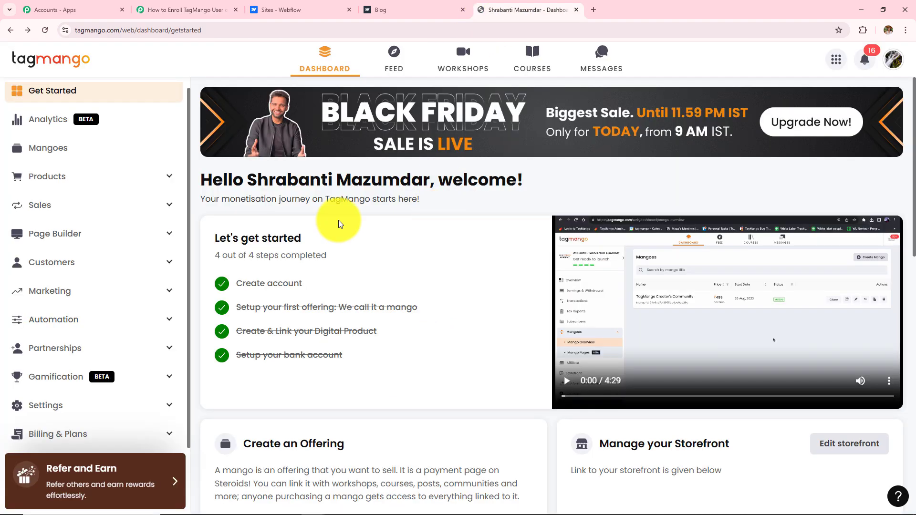
{"action": "left_click", "coordinate": [50, 152]}
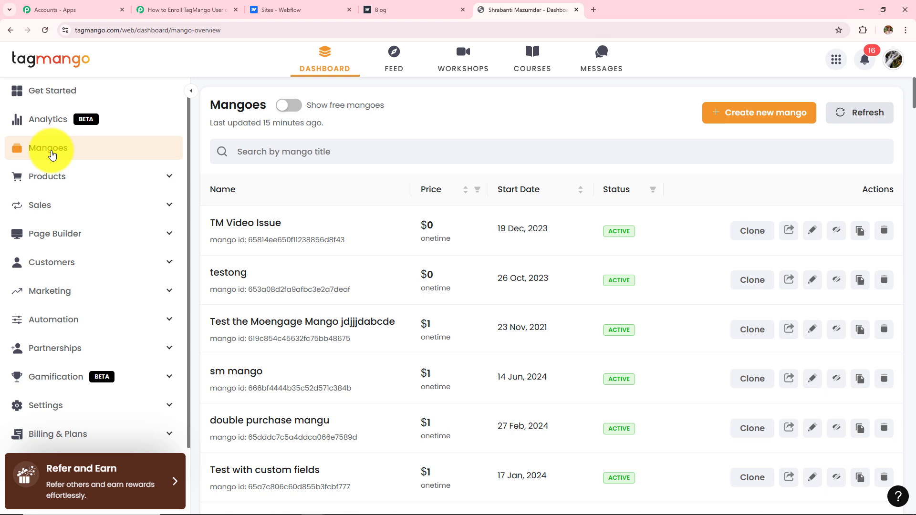
{"action": "scroll", "coordinate": [239, 306], "scroll_direction": "down", "scroll_amount": 15}
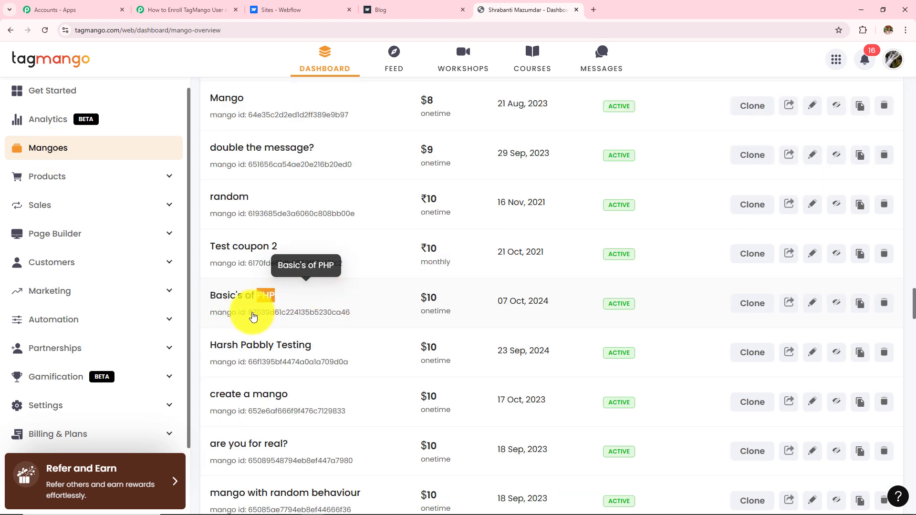
{"action": "double_click", "coordinate": [252, 312]}
{"action": "key", "text": "ctrl+c"}
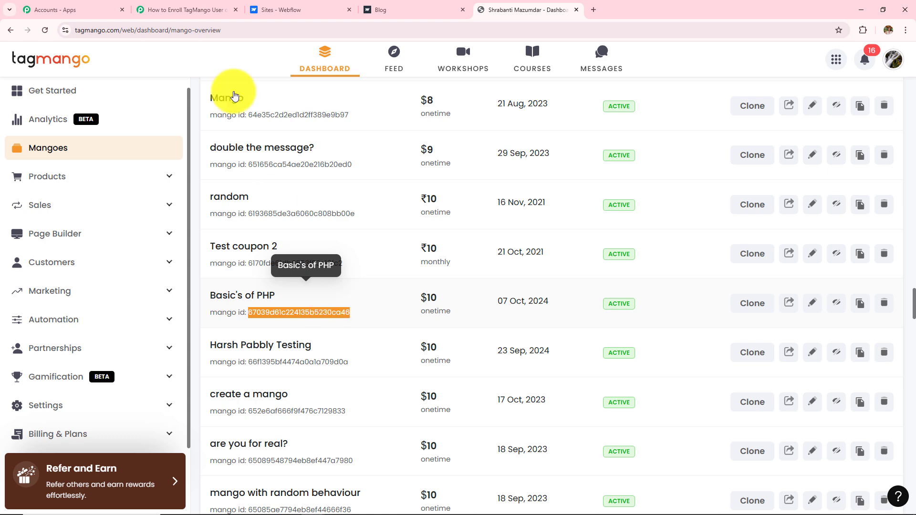
{"action": "left_click", "coordinate": [225, 8]}
{"action": "left_click", "coordinate": [338, 258]}
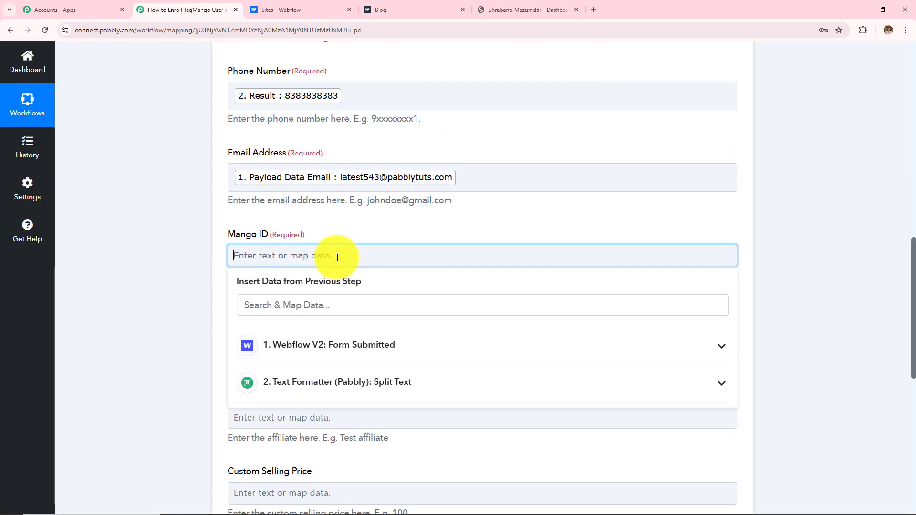
{"action": "key", "text": "ctrl+v"}
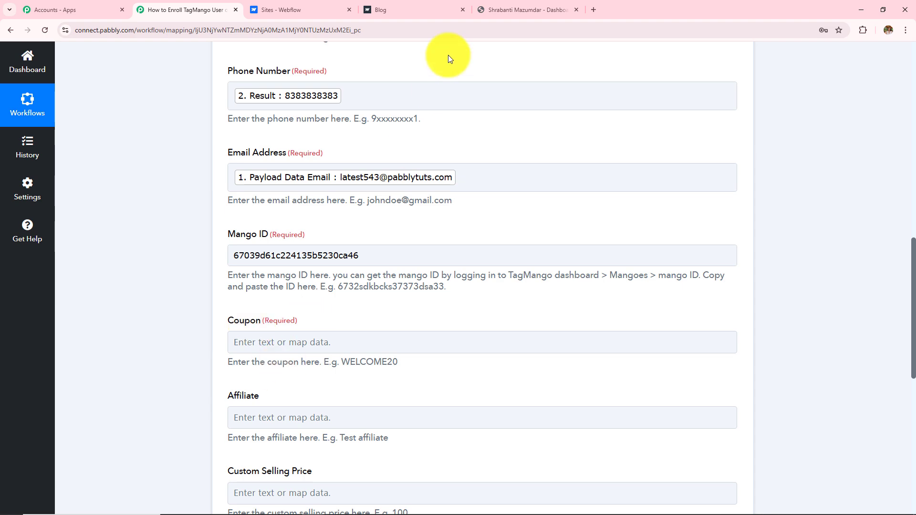
{"action": "left_click", "coordinate": [522, 9]}
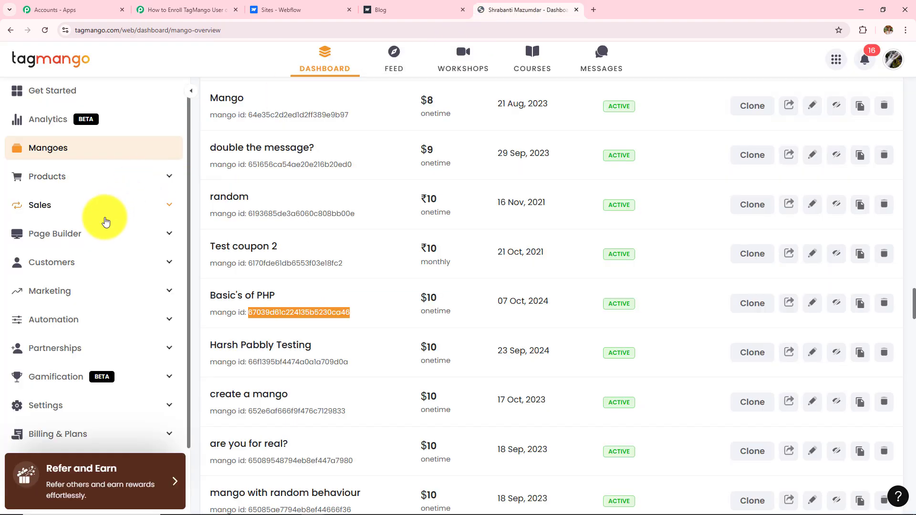
Step: Copy the Coupon10 code from TagMango's Marketing > Coupons list and return to Pabbly
{"action": "left_click", "coordinate": [101, 291]}
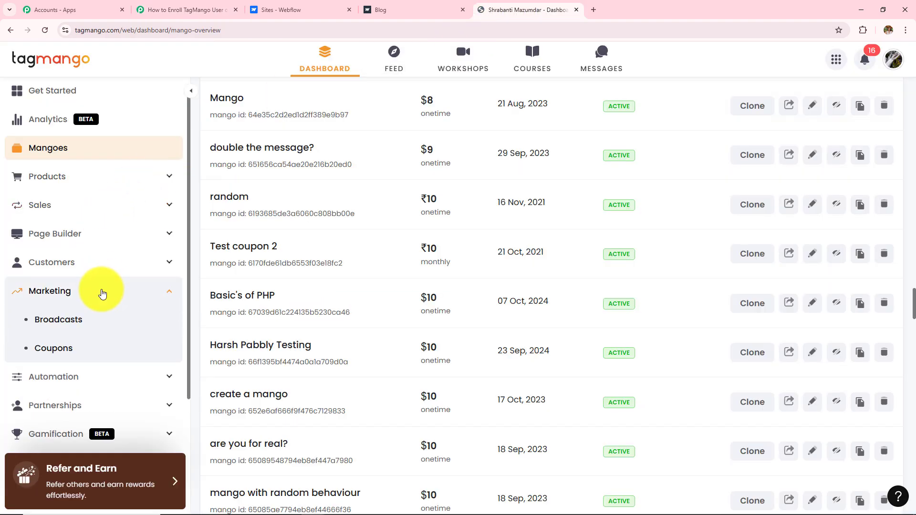
{"action": "left_click", "coordinate": [52, 352]}
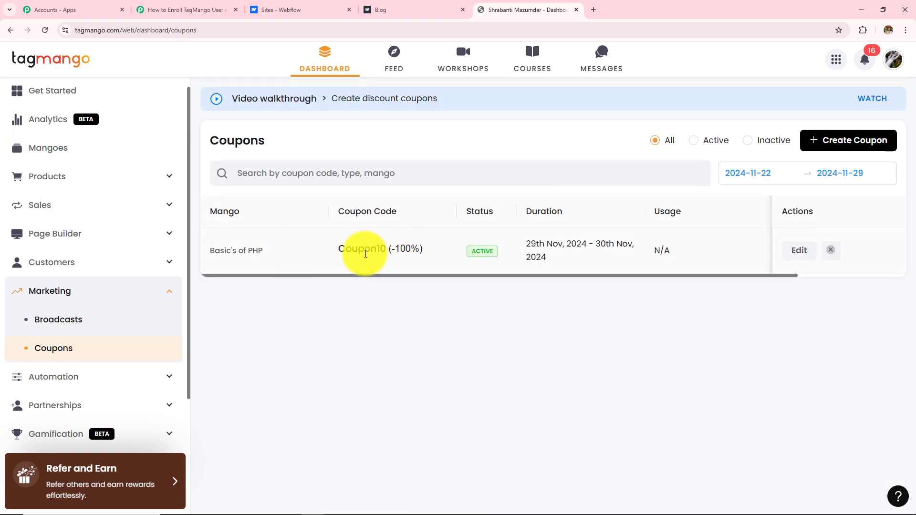
{"action": "left_click_drag", "start_coordinate": [343, 248], "coordinate": [389, 252]}
{"action": "key", "text": "ctrl+c"}
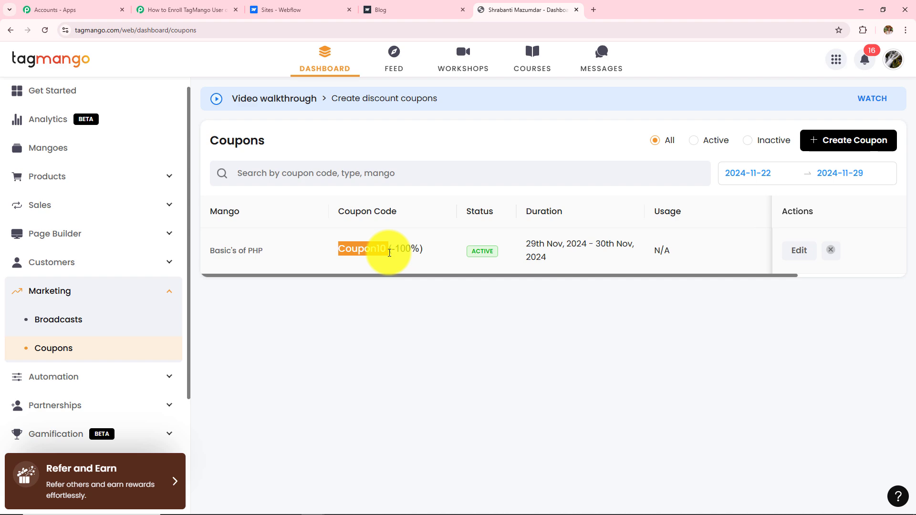
{"action": "left_click", "coordinate": [180, 10]}
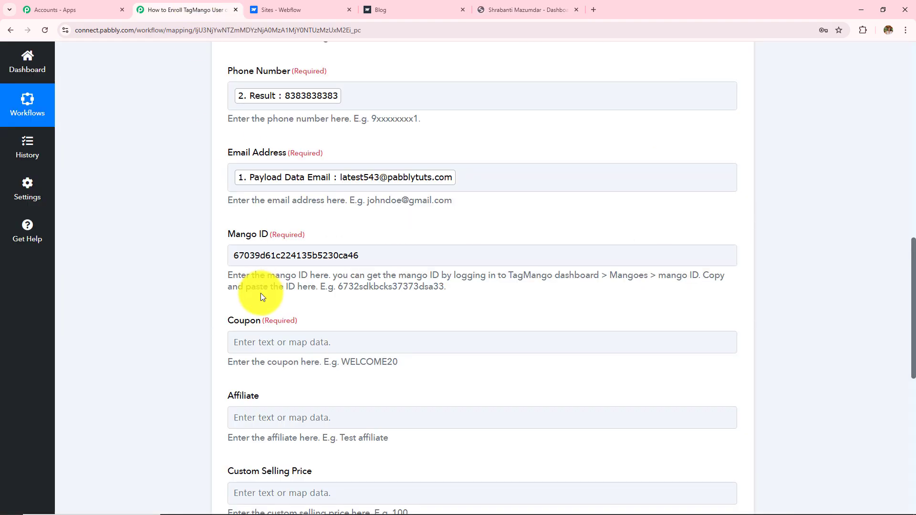
Step: Paste Coupon10 into the Coupon field and review the optional fields below it
{"action": "left_click", "coordinate": [281, 340]}
{"action": "key", "text": "ctrl+v"}
{"action": "scroll", "coordinate": [310, 343], "scroll_direction": "down", "scroll_amount": 4}
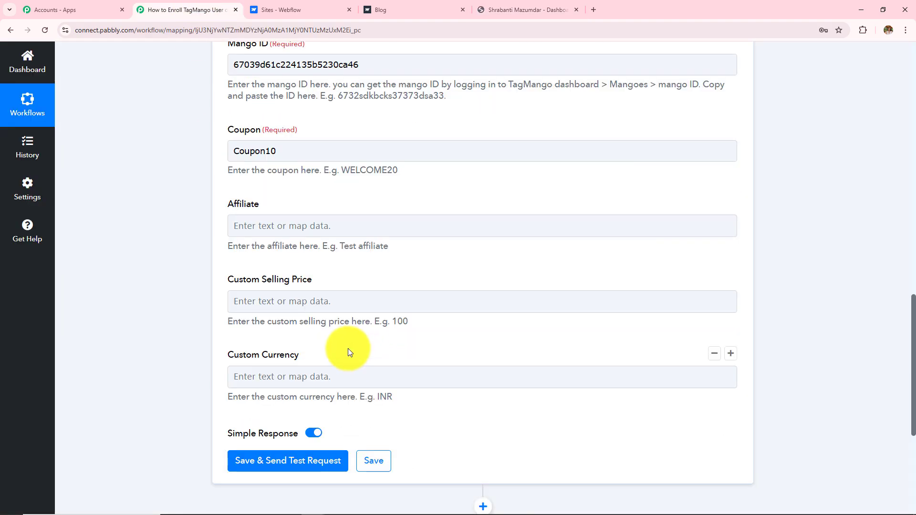
{"action": "double_click", "coordinate": [229, 203]}
{"action": "left_click_drag", "start_coordinate": [275, 249], "coordinate": [321, 368]}
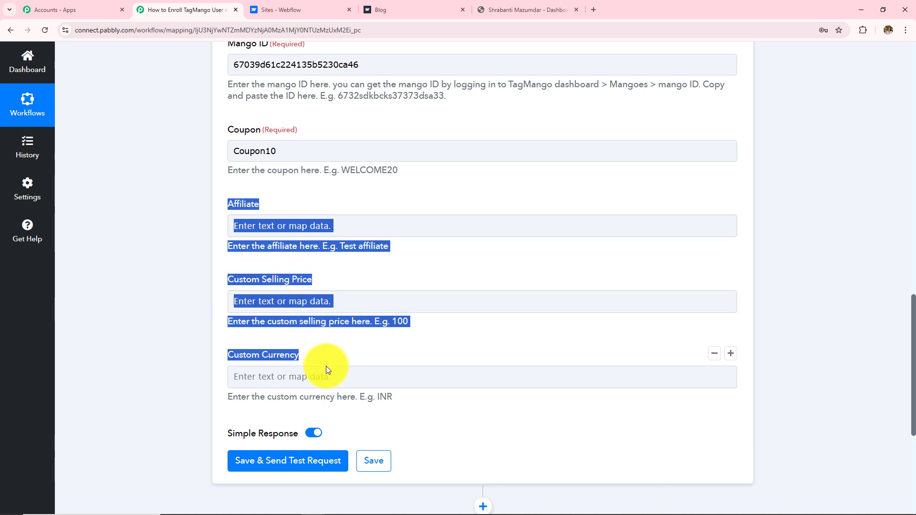
{"action": "left_click", "coordinate": [160, 324]}
{"action": "left_click", "coordinate": [386, 304]}
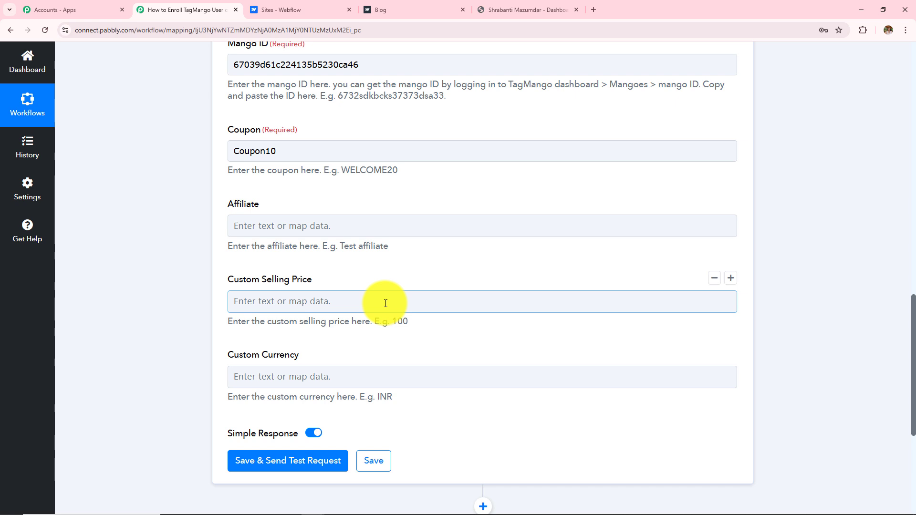
{"action": "left_click_drag", "start_coordinate": [225, 244], "coordinate": [418, 404]}
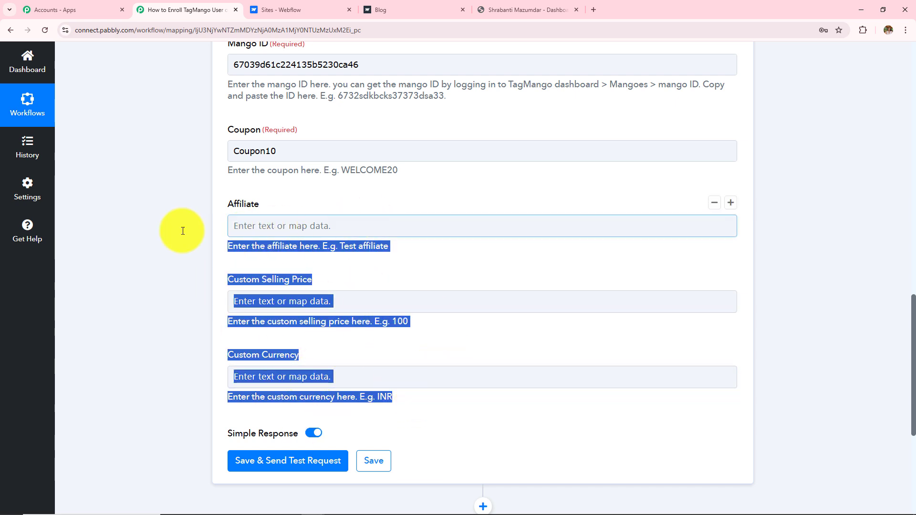
{"action": "left_click", "coordinate": [350, 231]}
{"action": "scroll", "coordinate": [350, 231], "scroll_direction": "up", "scroll_amount": 5}
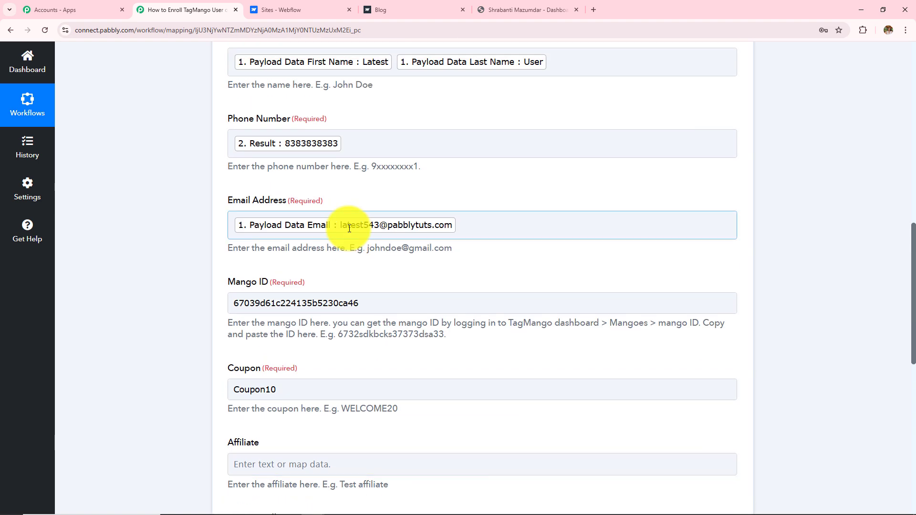
{"action": "scroll", "coordinate": [349, 229], "scroll_direction": "up", "scroll_amount": 2}
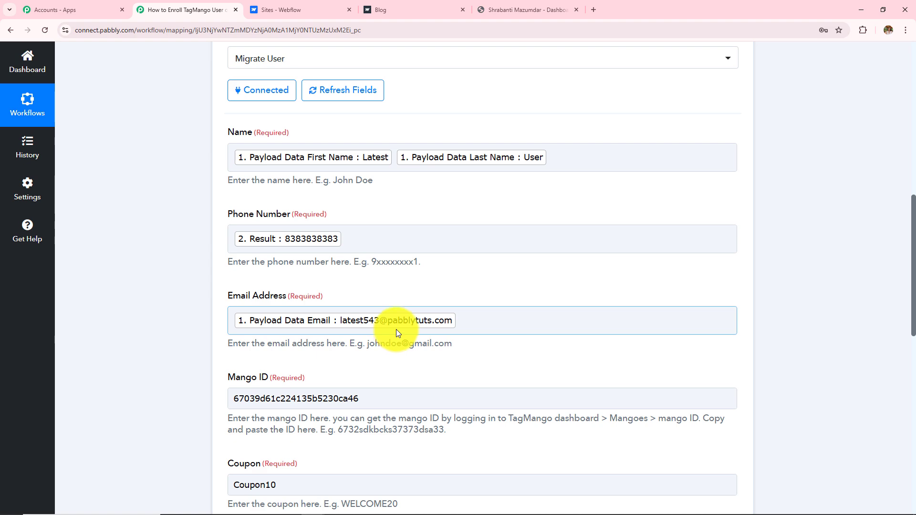
Step: Send the Migrate User test request to TagMango and switch to the TagMango dashboard
{"action": "scroll", "coordinate": [158, 269], "scroll_direction": "down", "scroll_amount": 12}
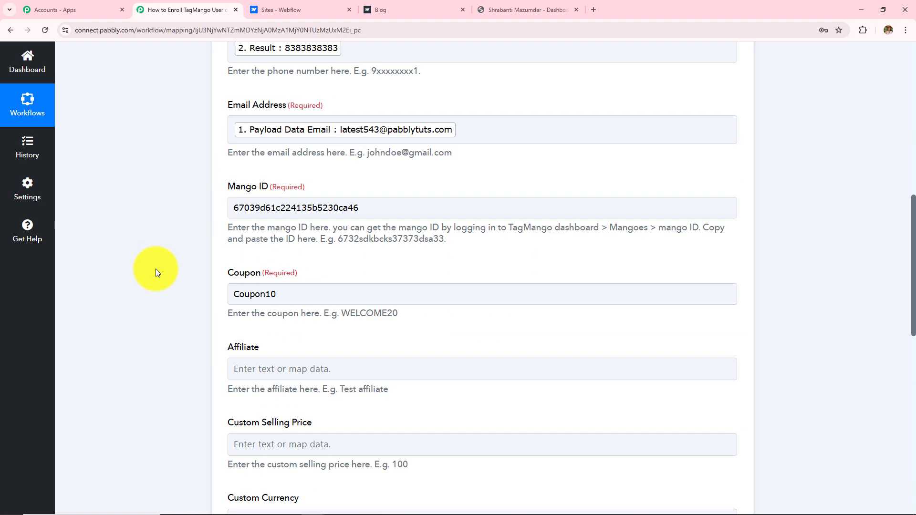
{"action": "left_click", "coordinate": [267, 207]}
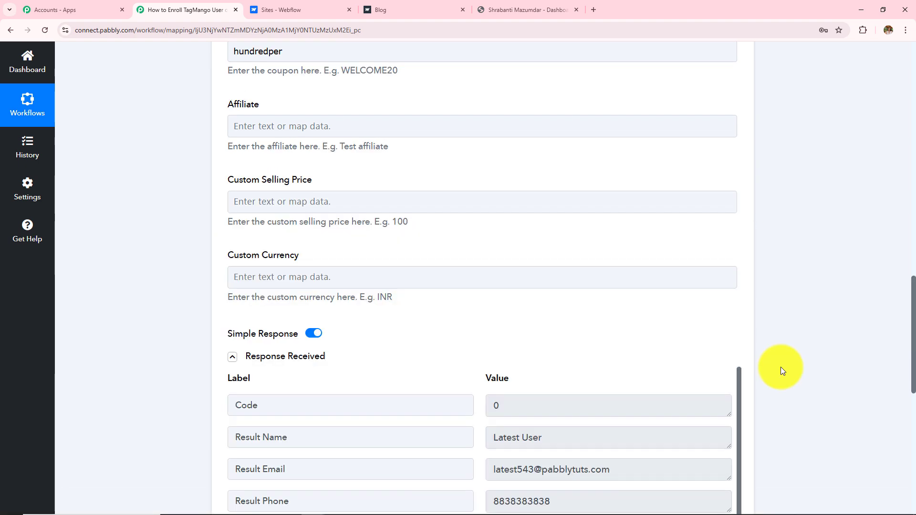
{"action": "left_click", "coordinate": [525, 9]}
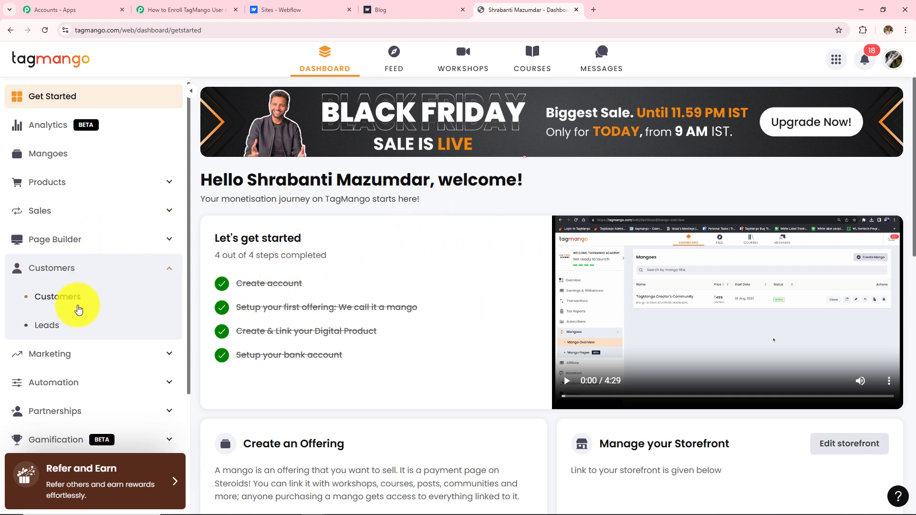
Step: Open the Customers list in TagMango's sidebar
{"action": "left_click", "coordinate": [46, 301]}
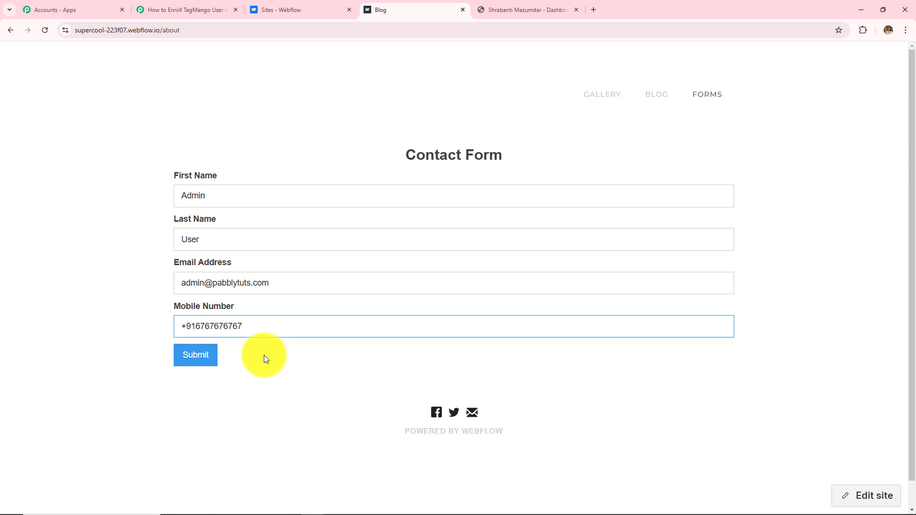
Step: Submit the Webflow contact form for the new test customer and go back to TagMango's Customers list
{"action": "left_click", "coordinate": [190, 370]}
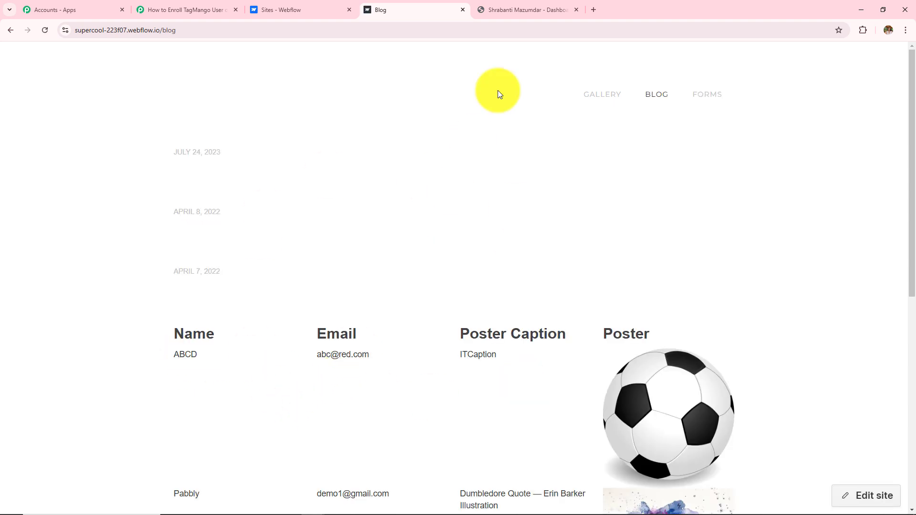
{"action": "left_click", "coordinate": [520, 10]}
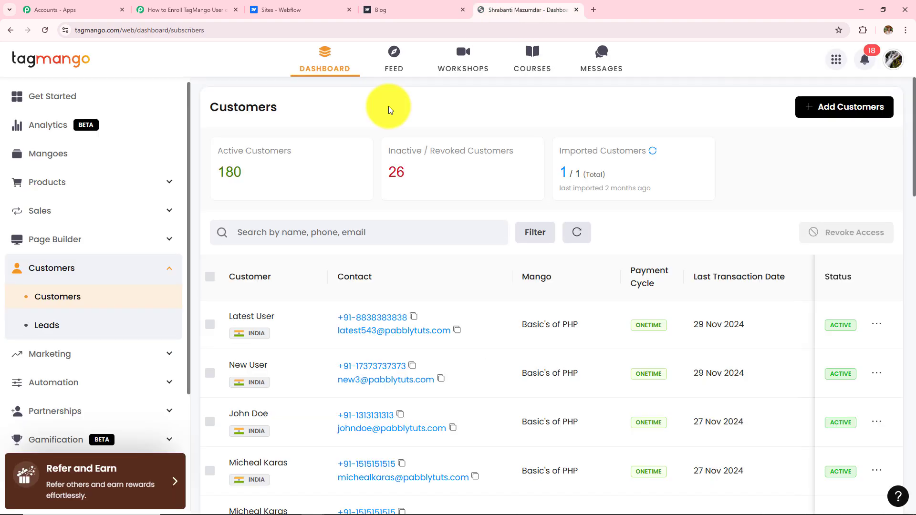
Step: Reload TagMango's Customers list to confirm the new Basic's of PHP enrollment, then return to the workflow
{"action": "left_click", "coordinate": [45, 30]}
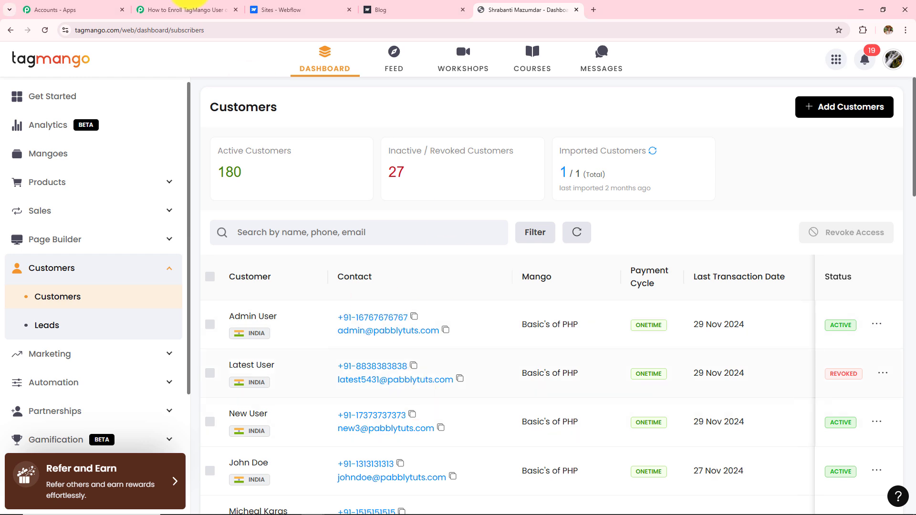
{"action": "left_click", "coordinate": [187, 9]}
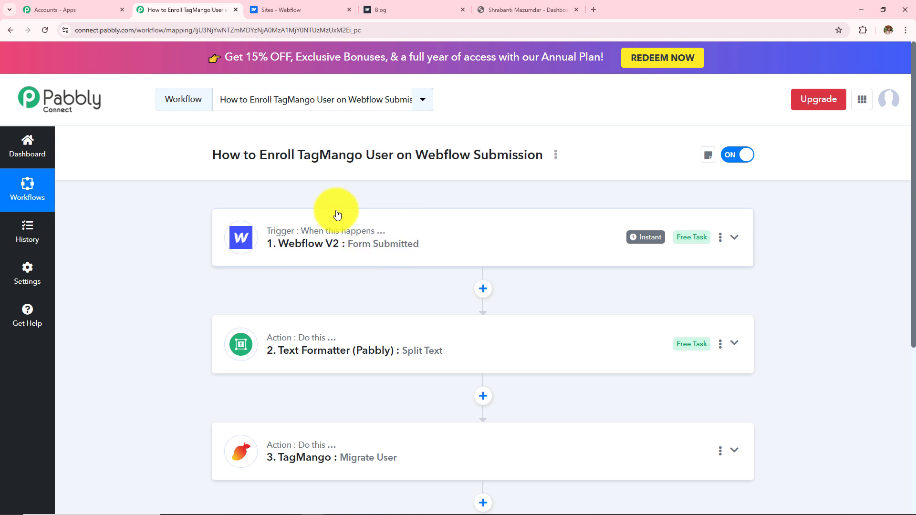
{"action": "scroll", "coordinate": [448, 268], "scroll_direction": "down", "scroll_amount": 2}
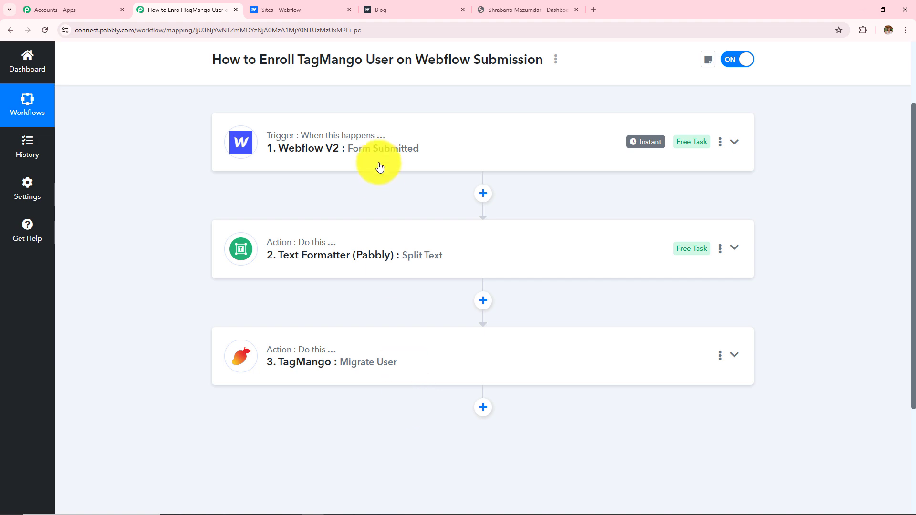
{"action": "left_click", "coordinate": [497, 5]}
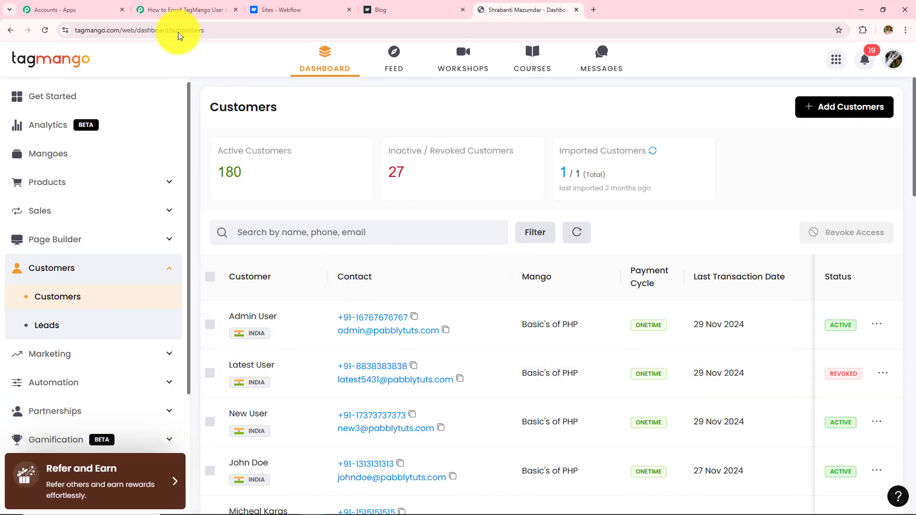
{"action": "left_click", "coordinate": [184, 9]}
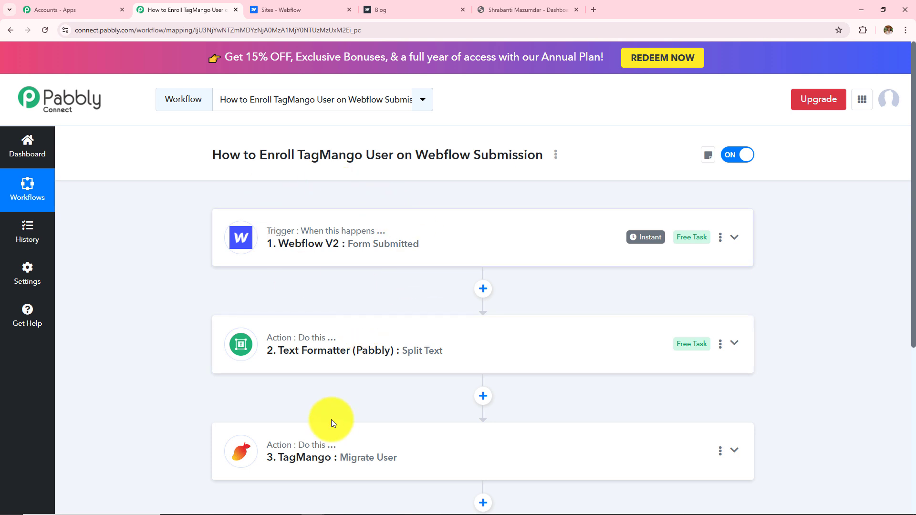